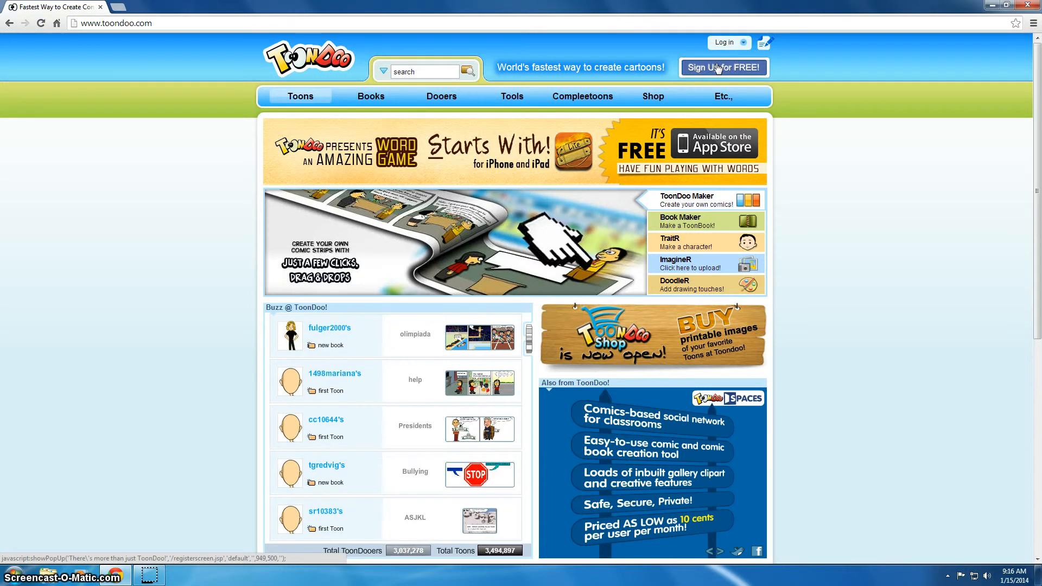
# Step: Open the 'Sign Up for FREE!' options popup from the ToonDoo home page
pyautogui.click(731, 72)
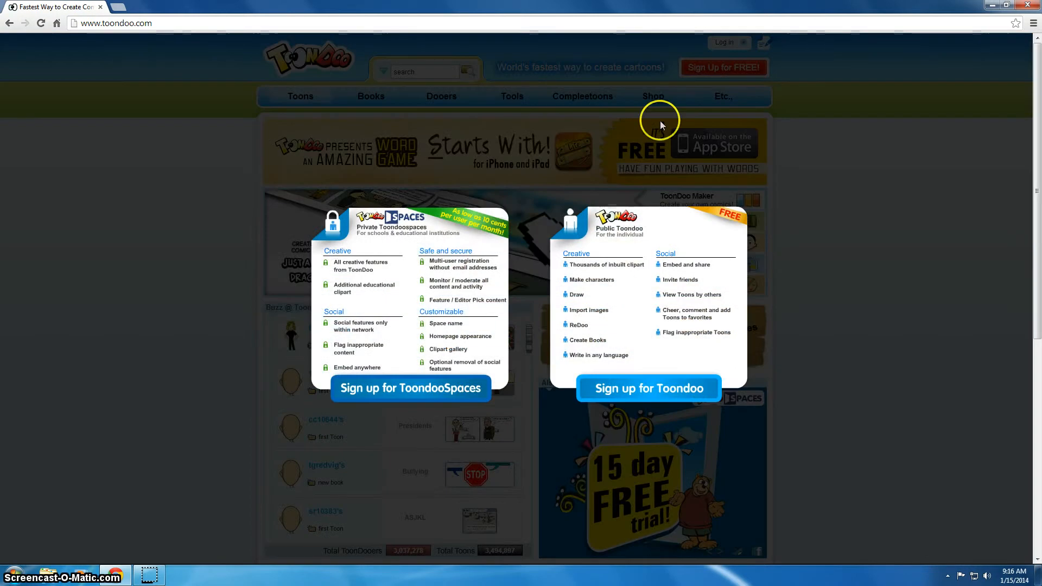
# Step: Choose the free public 'Sign up for Toondoo' option to reach the registration form
pyautogui.click(642, 388)
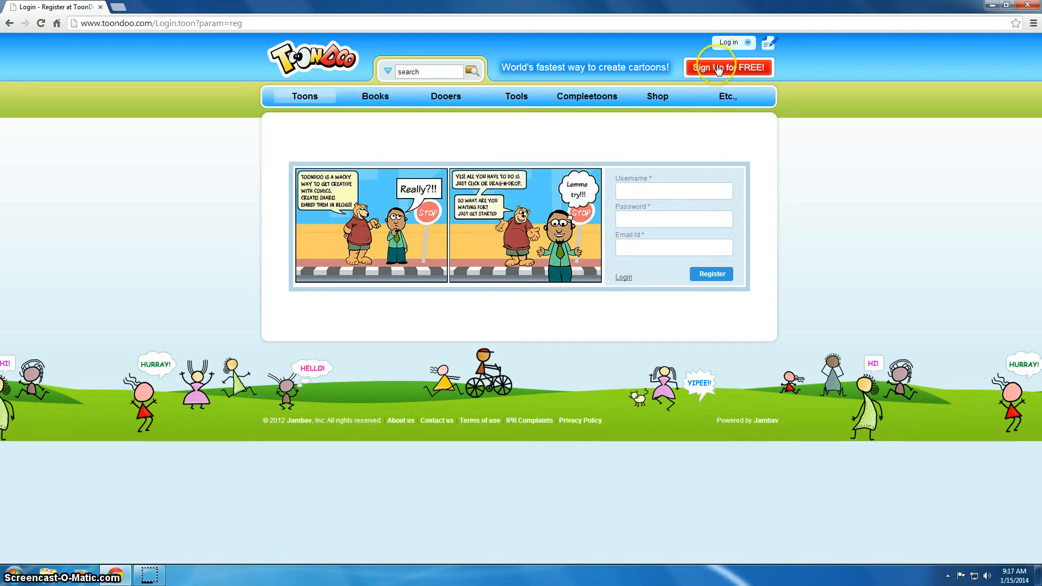
# Step: Log in to the existing ToonDoo account with its username and password
pyautogui.click(622, 278)
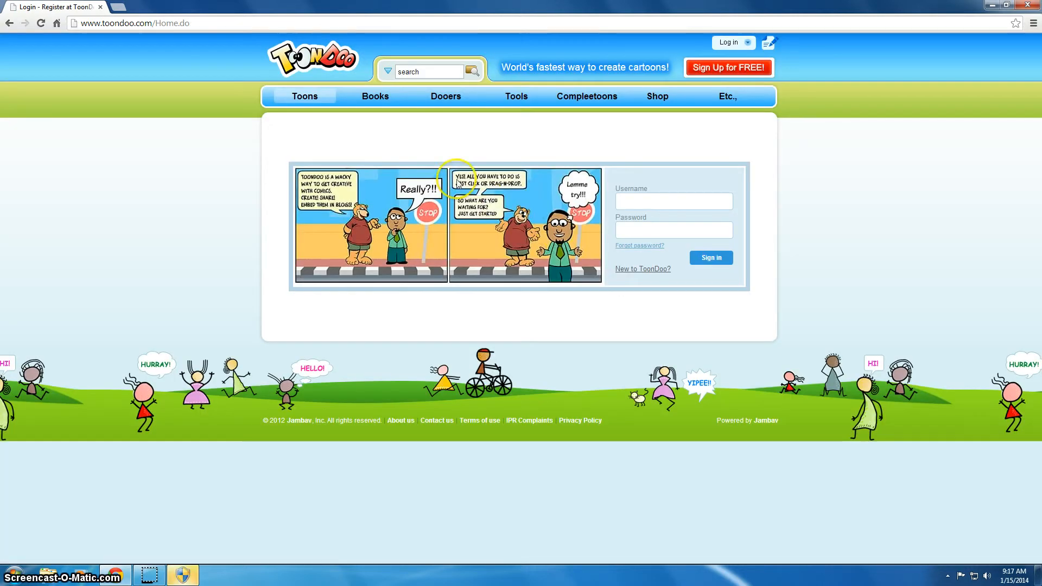
pyautogui.click(641, 204)
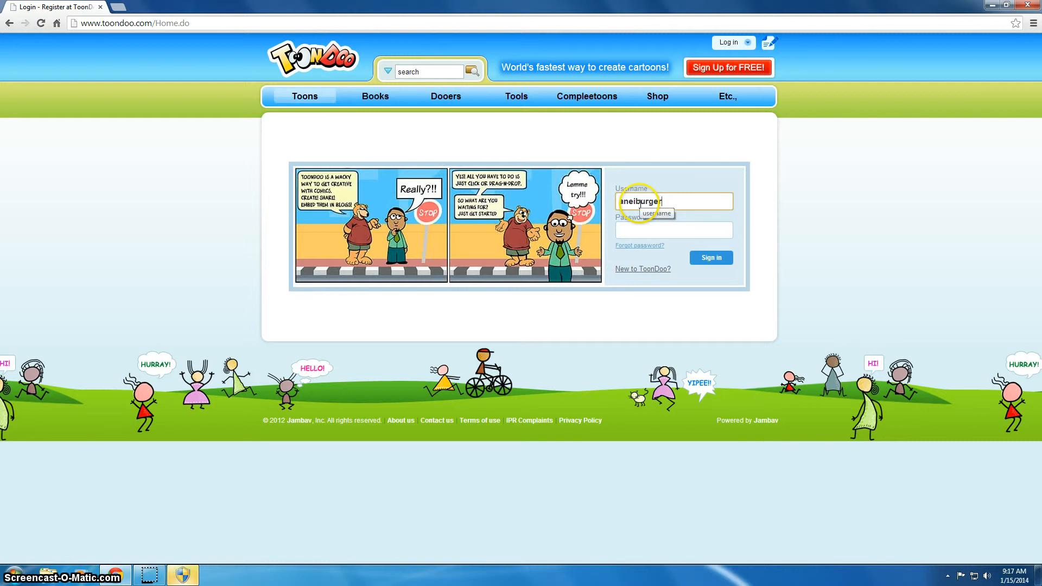
pyautogui.write('••••')
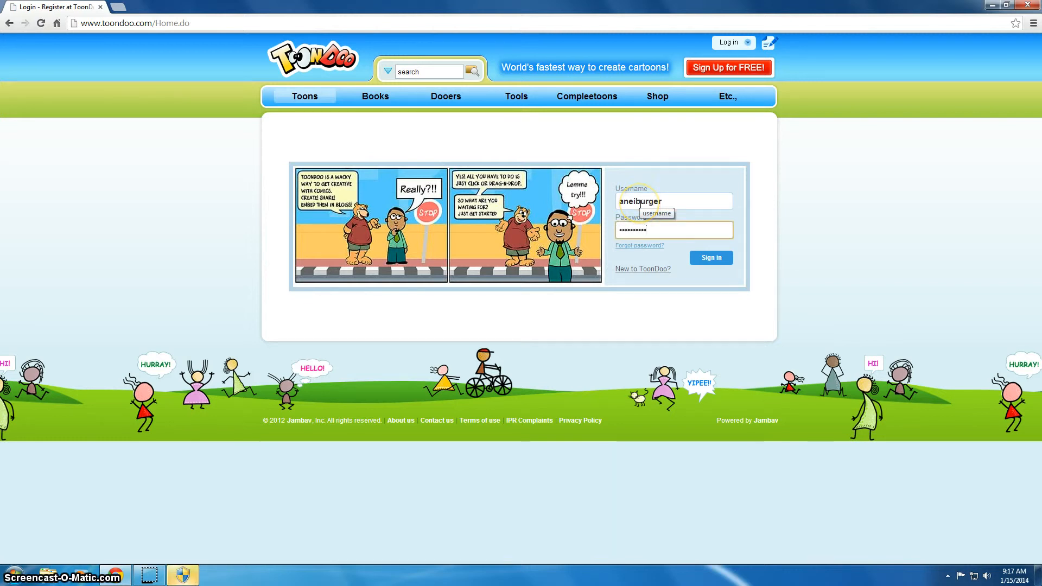
pyautogui.press('Return')
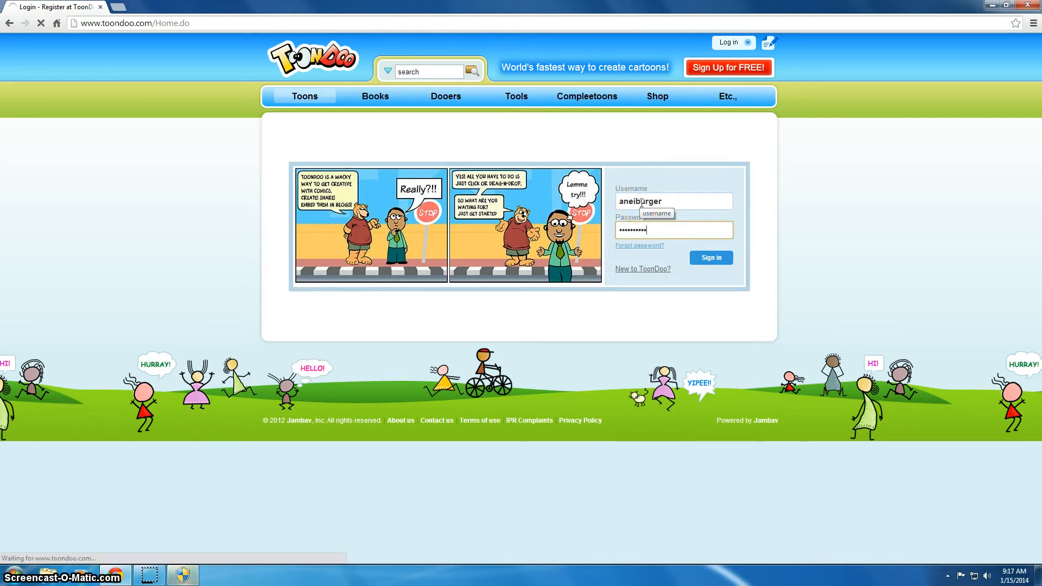
pyautogui.click(707, 261)
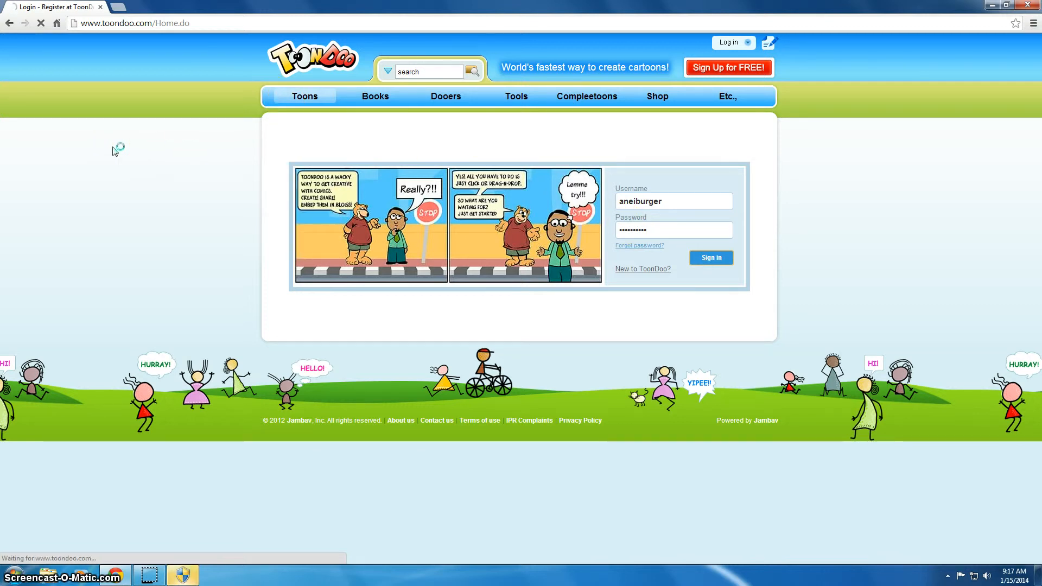
pyautogui.click(118, 7)
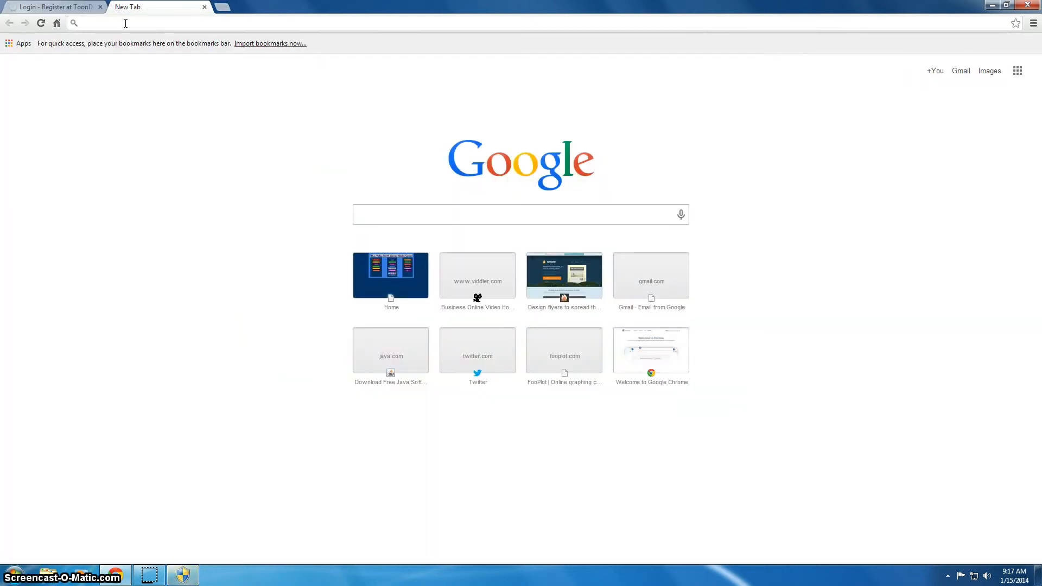
pyautogui.write('www.cnn.com')
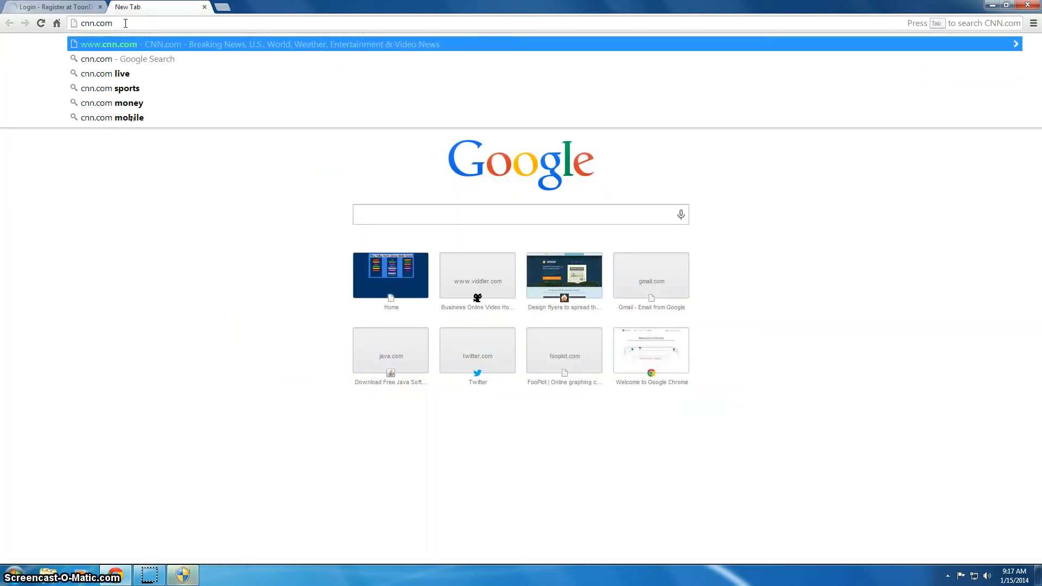
pyautogui.press('Return')
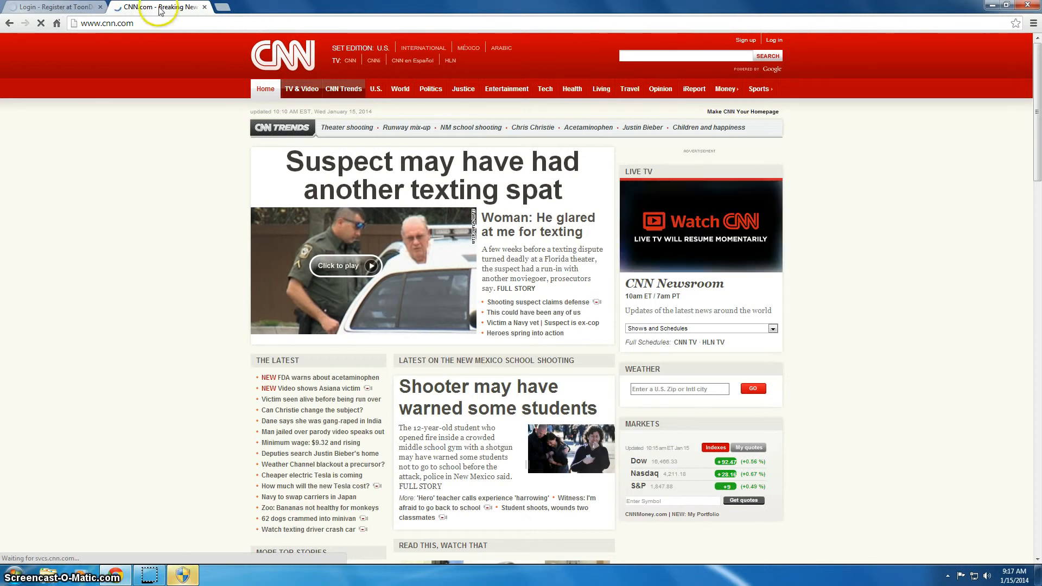
# Step: Back on ToonDoo, create a new toon via Toons > Create Toon with the three-panel horizontal layout
pyautogui.click(49, 10)
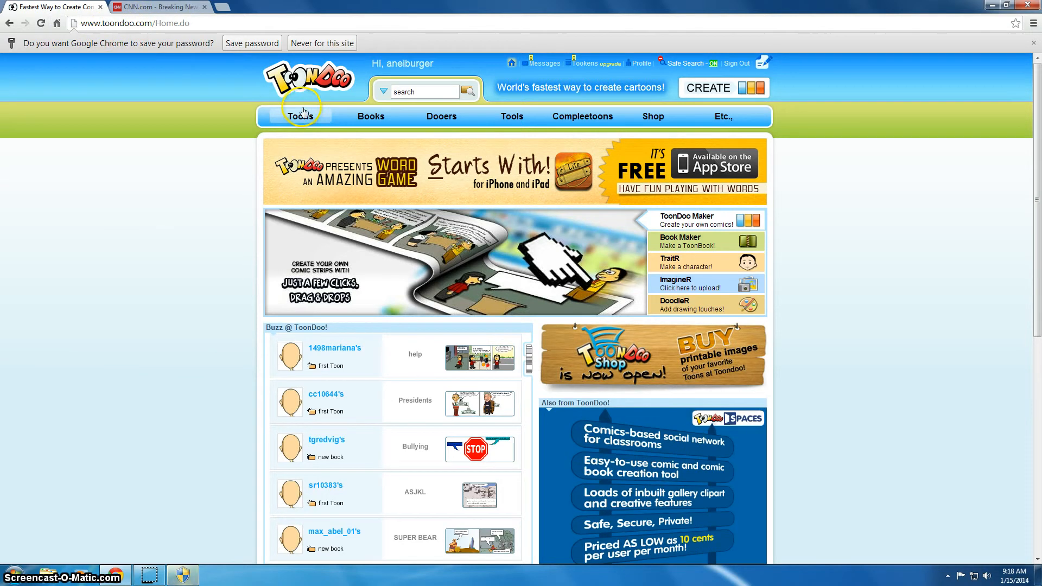
pyautogui.moveTo(301, 116)
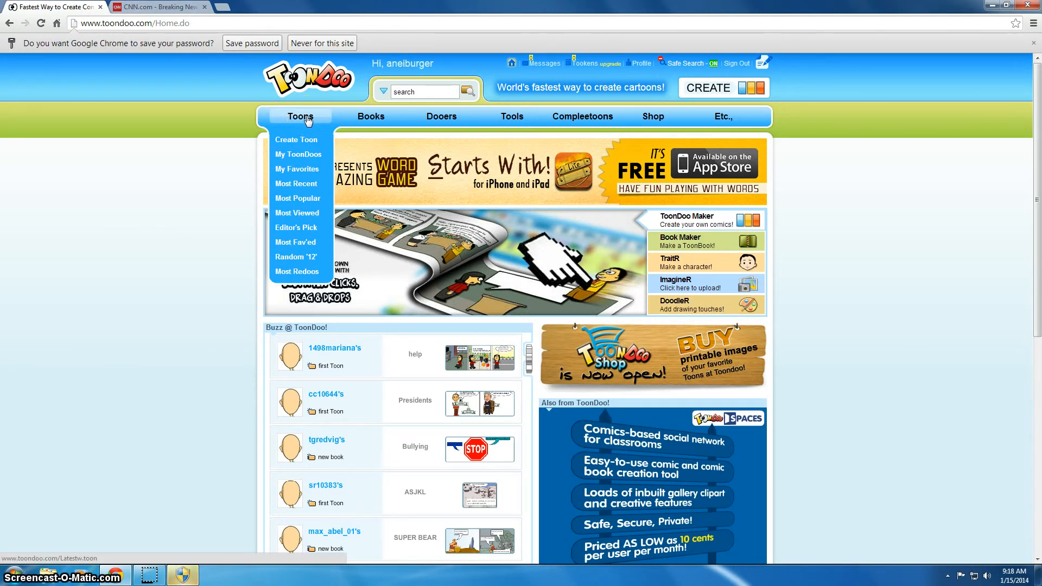
pyautogui.click(306, 141)
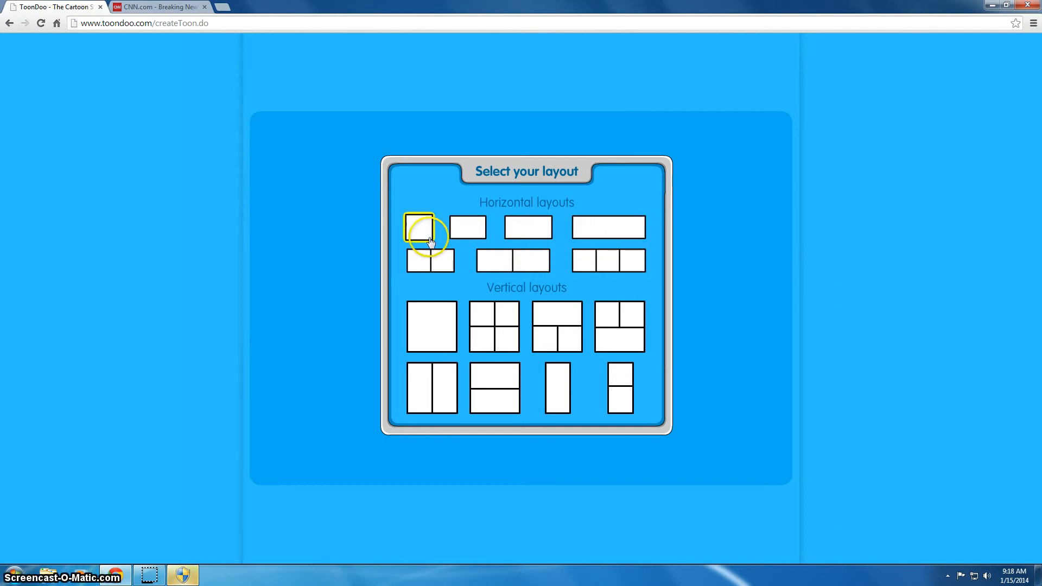
pyautogui.click(602, 263)
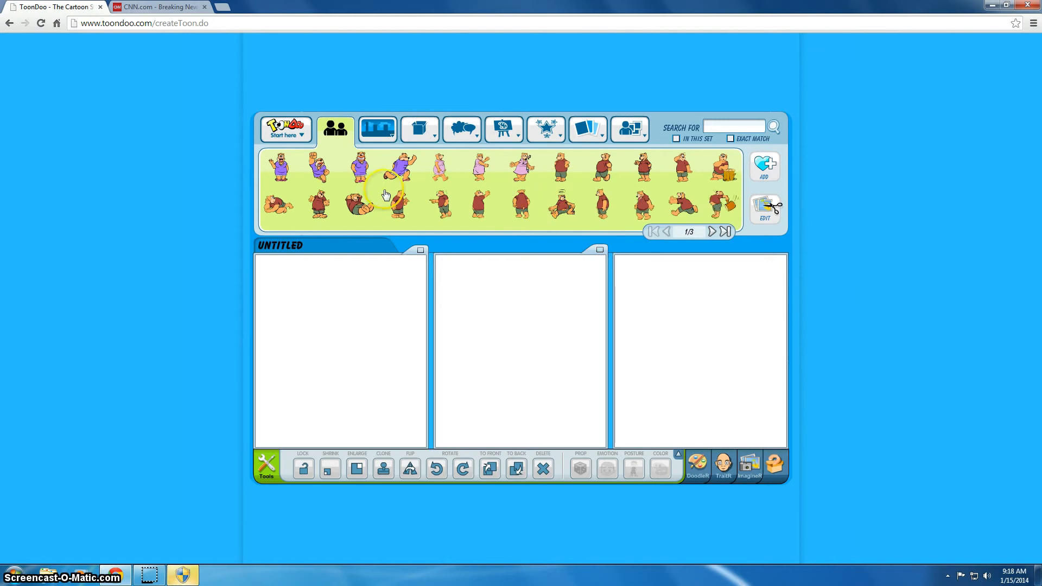
# Step: Put the Earth-from-space background from the space scenes into panel 1
pyautogui.click(380, 135)
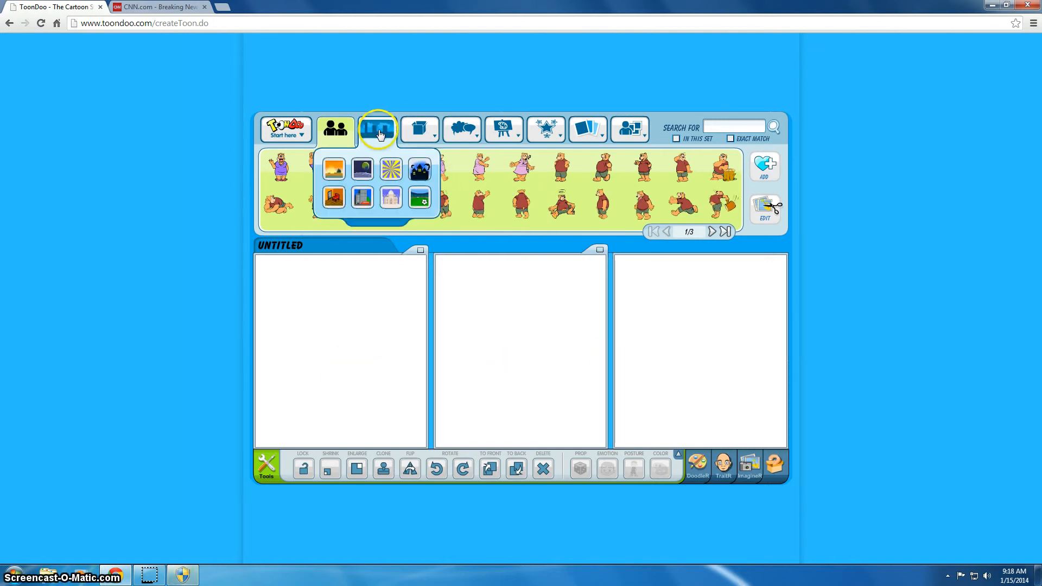
pyautogui.click(362, 169)
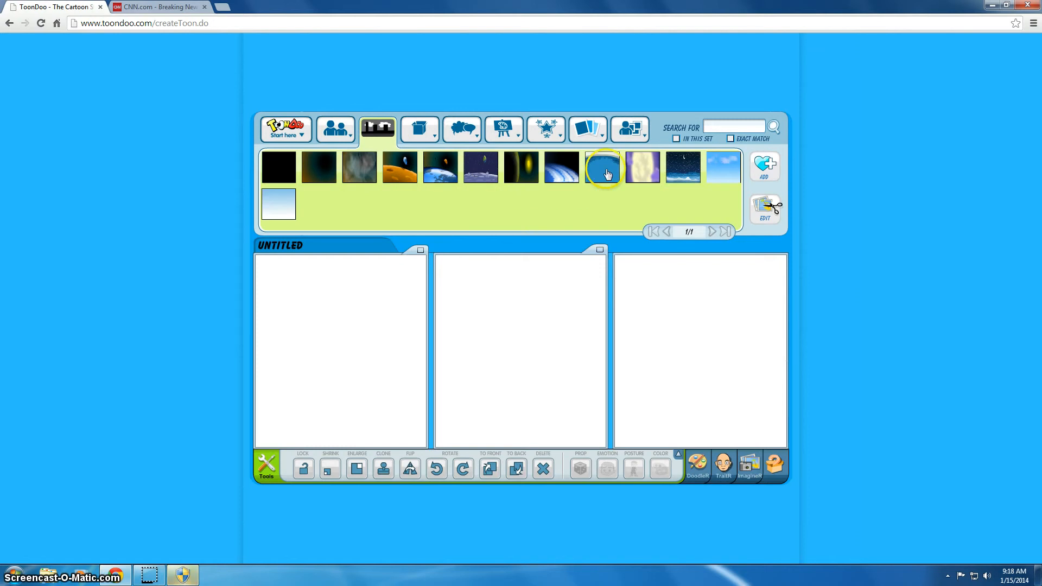
pyautogui.moveTo(562, 174); pyautogui.dragTo(337, 352)
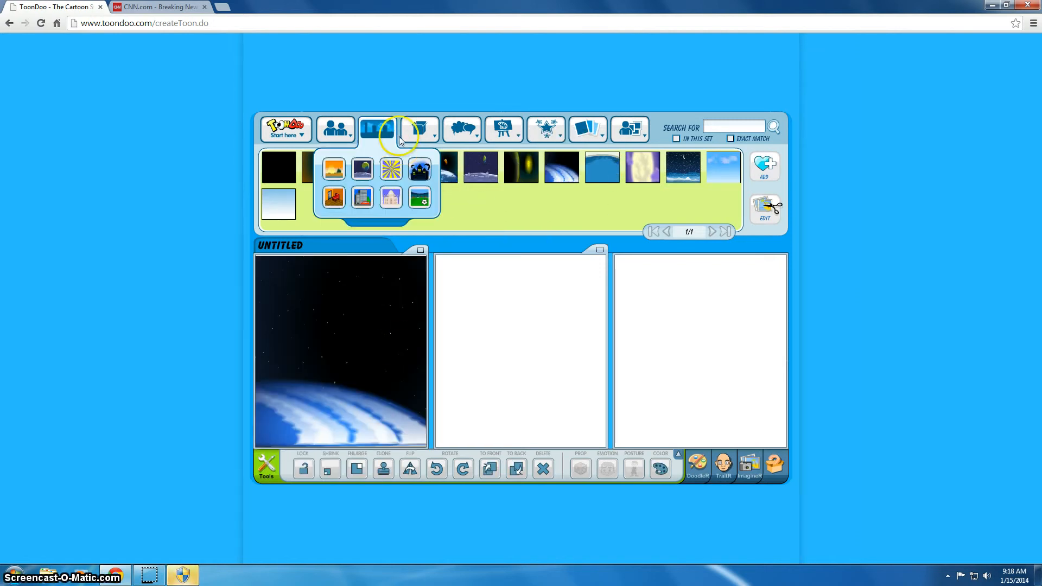
# Step: Fill panels 2 and 3 with the pale forest and dark forest scenery backgrounds
pyautogui.moveTo(376, 139)
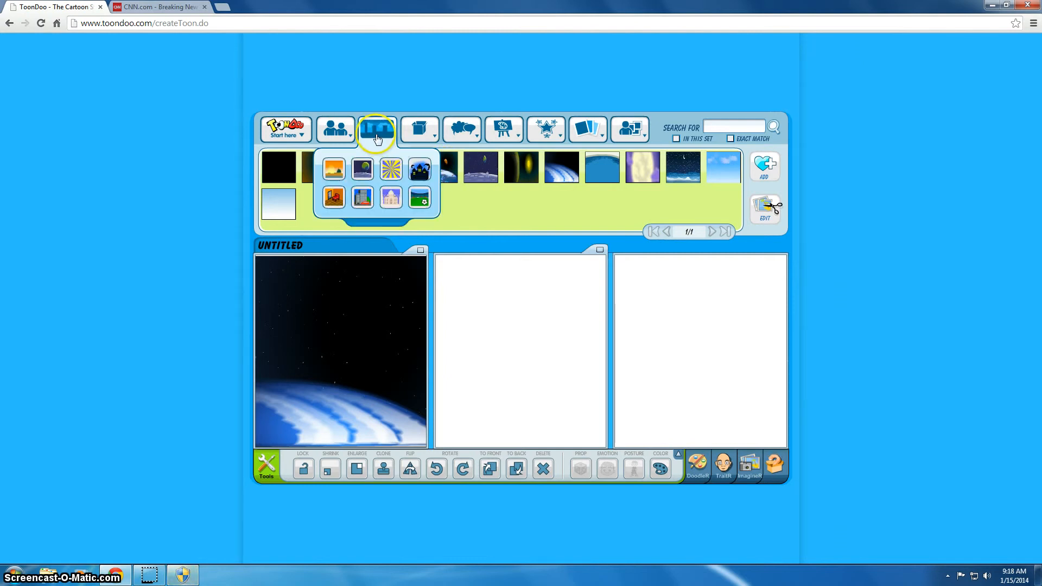
pyautogui.click(333, 173)
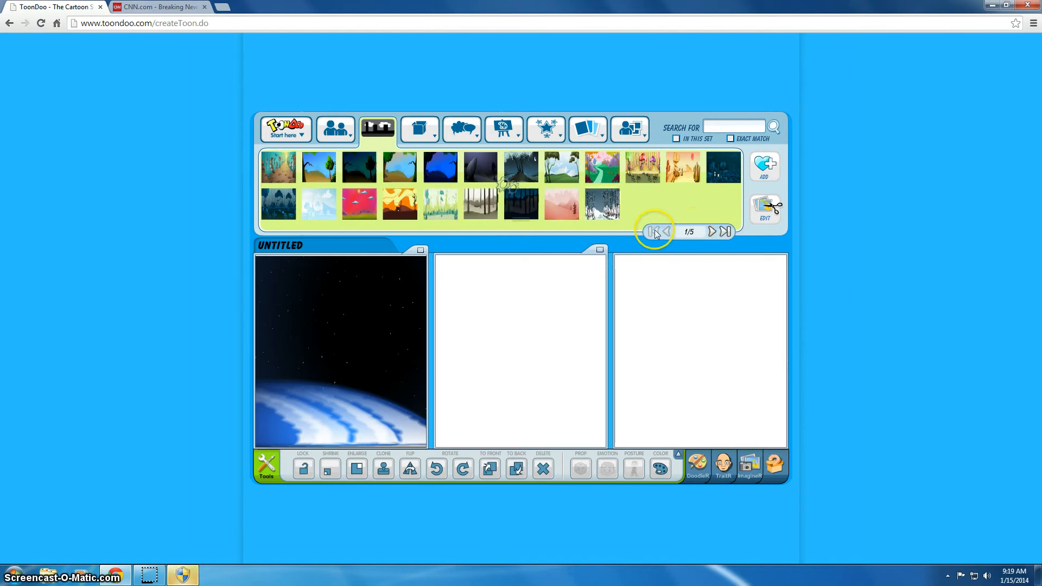
pyautogui.moveTo(480, 203); pyautogui.dragTo(523, 376)
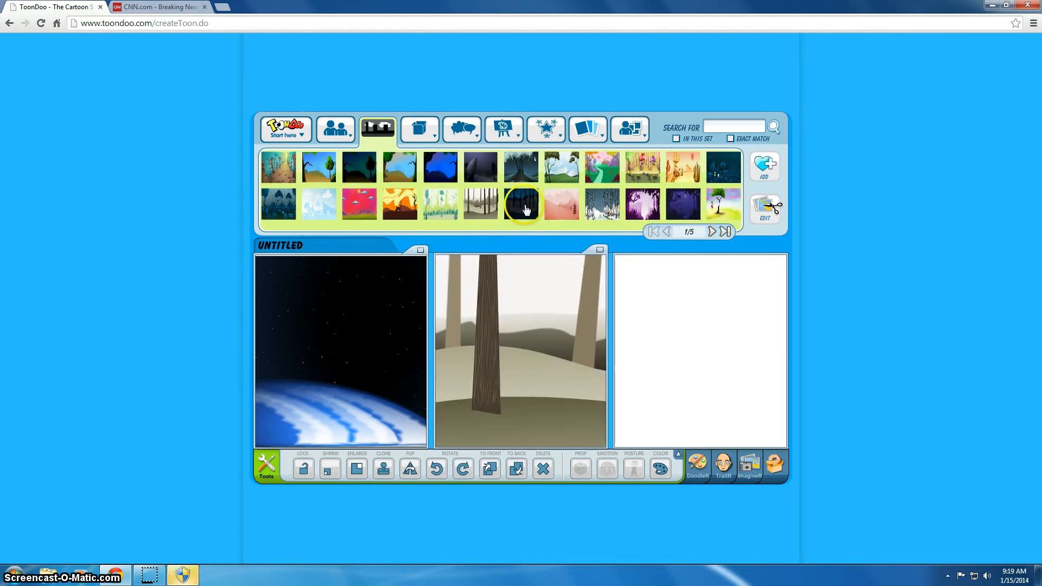
pyautogui.moveTo(522, 204); pyautogui.dragTo(697, 357)
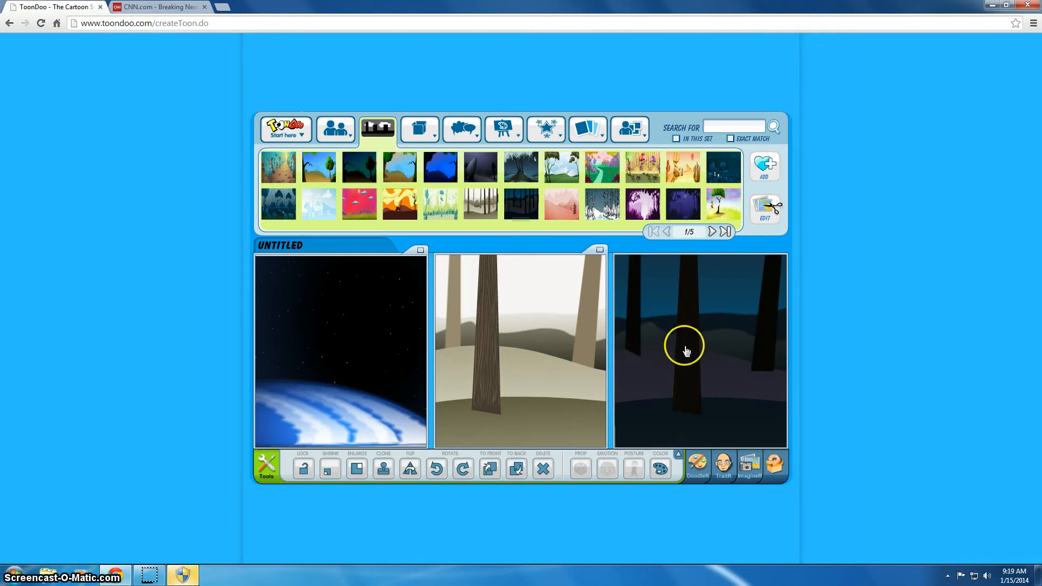
pyautogui.click(330, 137)
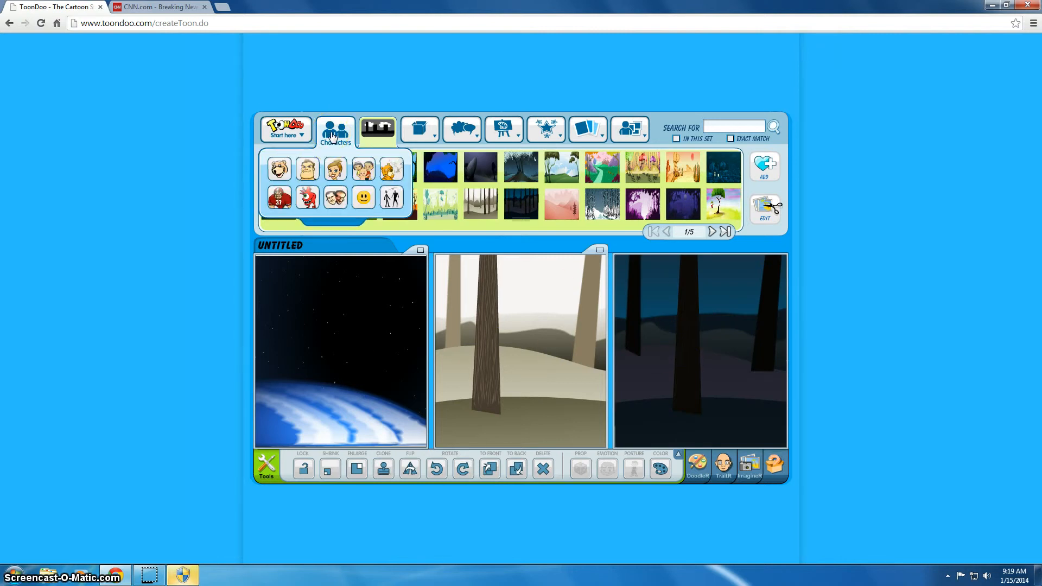
# Step: Browse the text categories (English 1, Graffiti, PRO) and load the English speech-bubble set
pyautogui.click(424, 132)
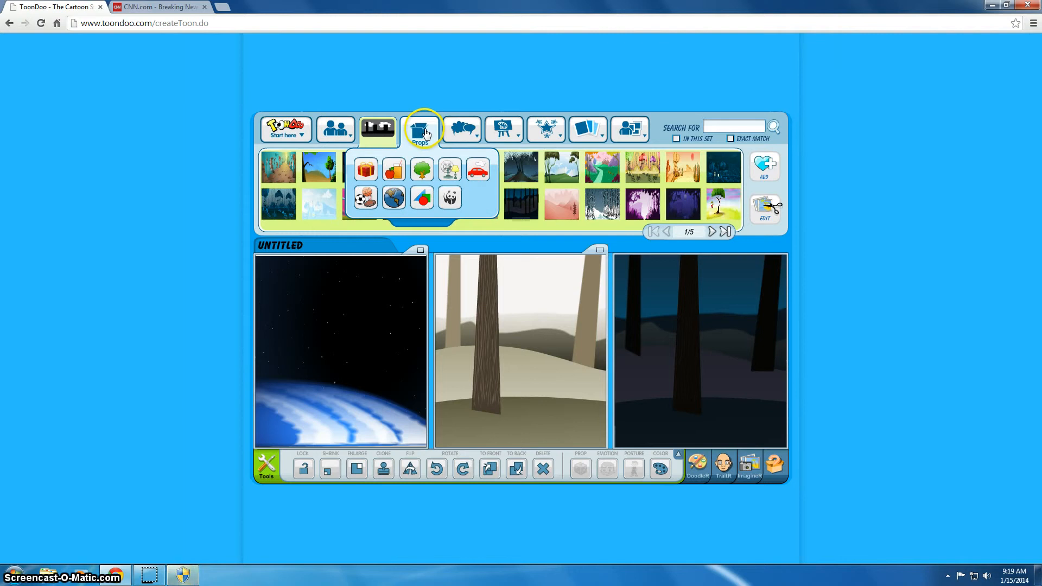
pyautogui.click(469, 142)
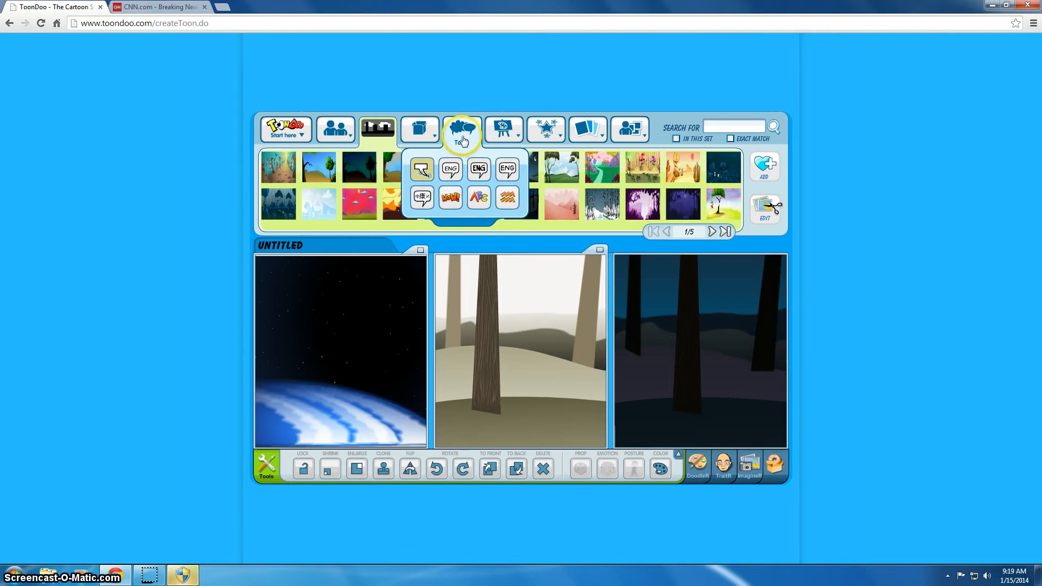
pyautogui.click(421, 171)
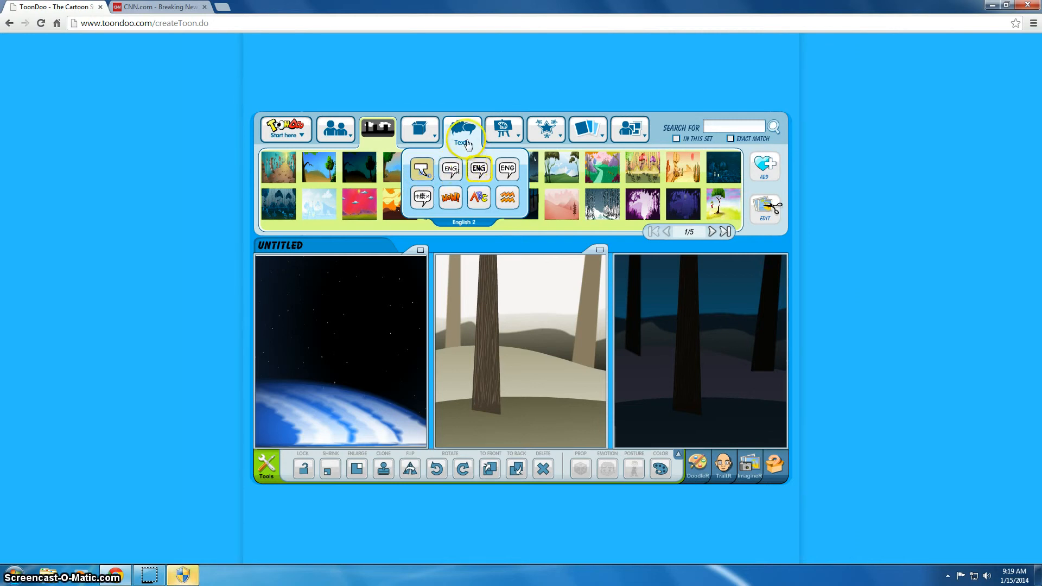
pyautogui.click(455, 170)
pyautogui.click(451, 198)
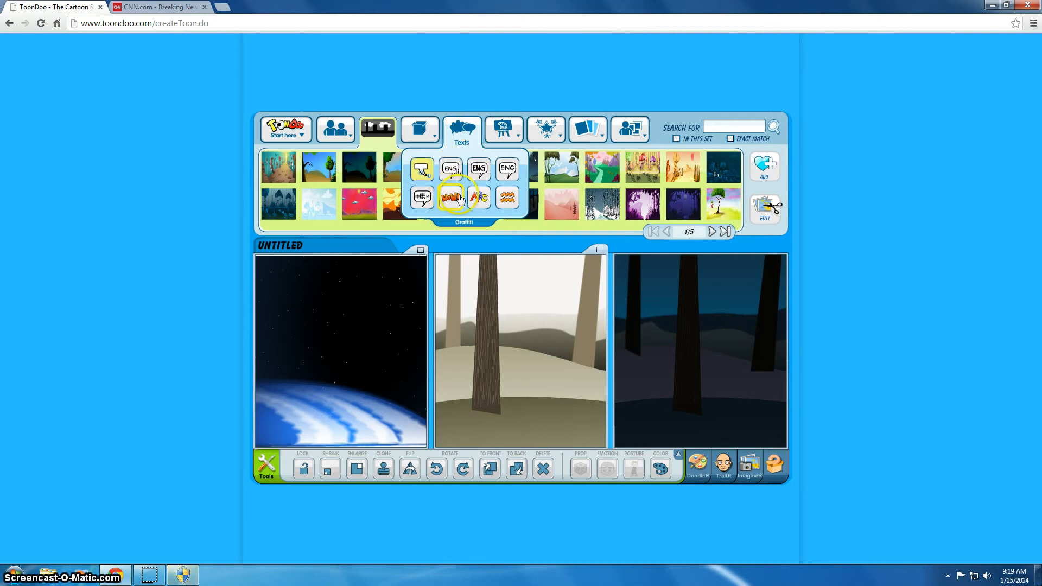
pyautogui.click(423, 173)
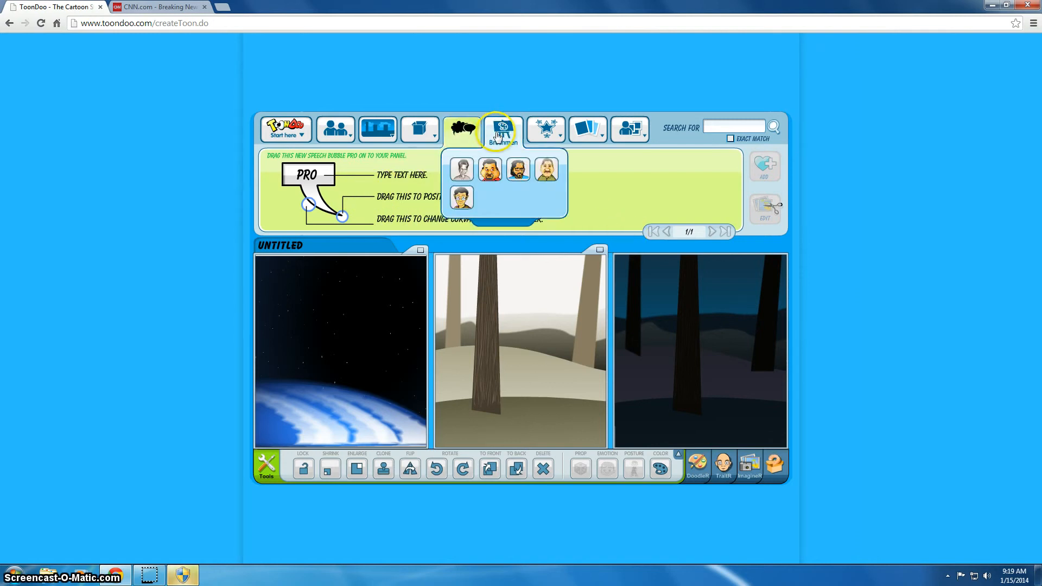
pyautogui.moveTo(461, 130)
pyautogui.click(454, 171)
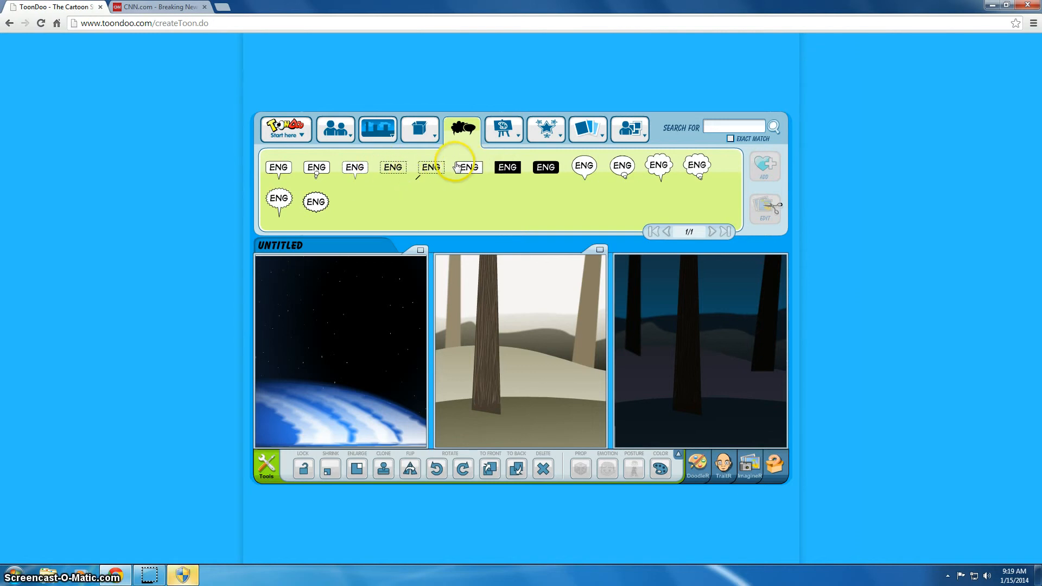
# Step: Place a caption box reading 'IN THE BEGINNING...' in panel 1's top-left corner
pyautogui.moveTo(473, 170); pyautogui.dragTo(326, 294)
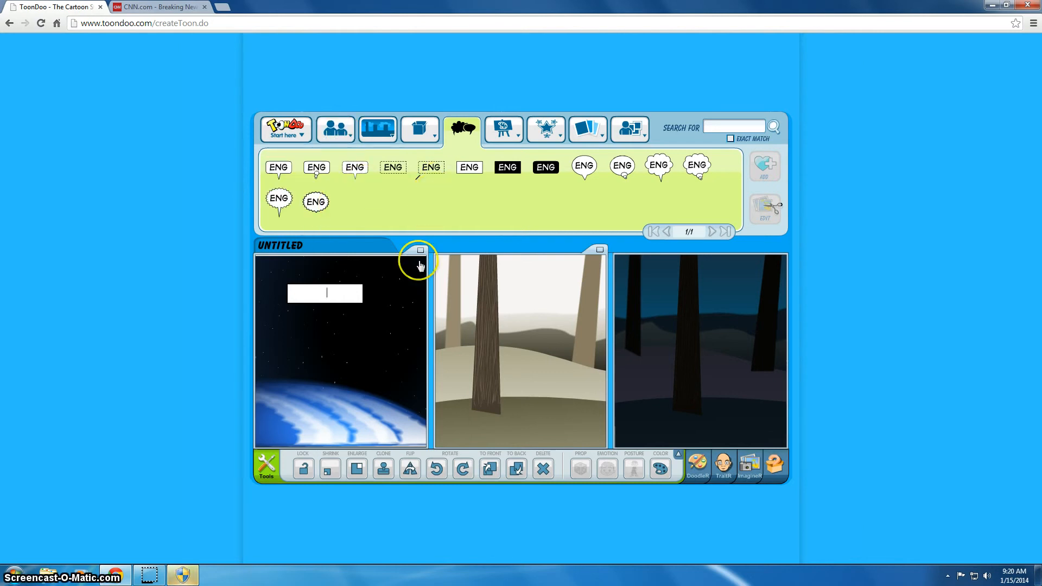
pyautogui.click(345, 294)
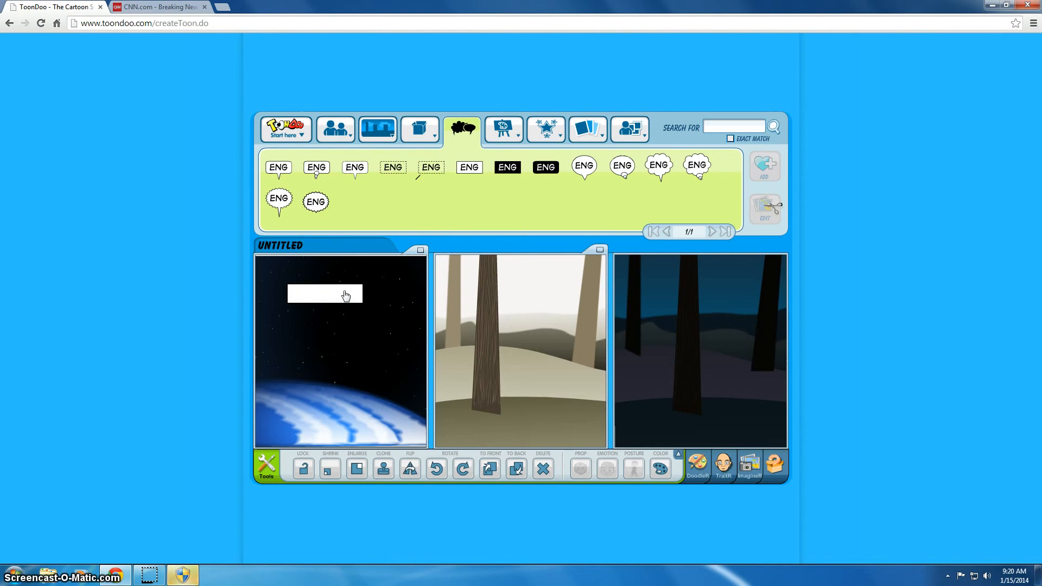
pyautogui.write('IN THE BEGINNING..')
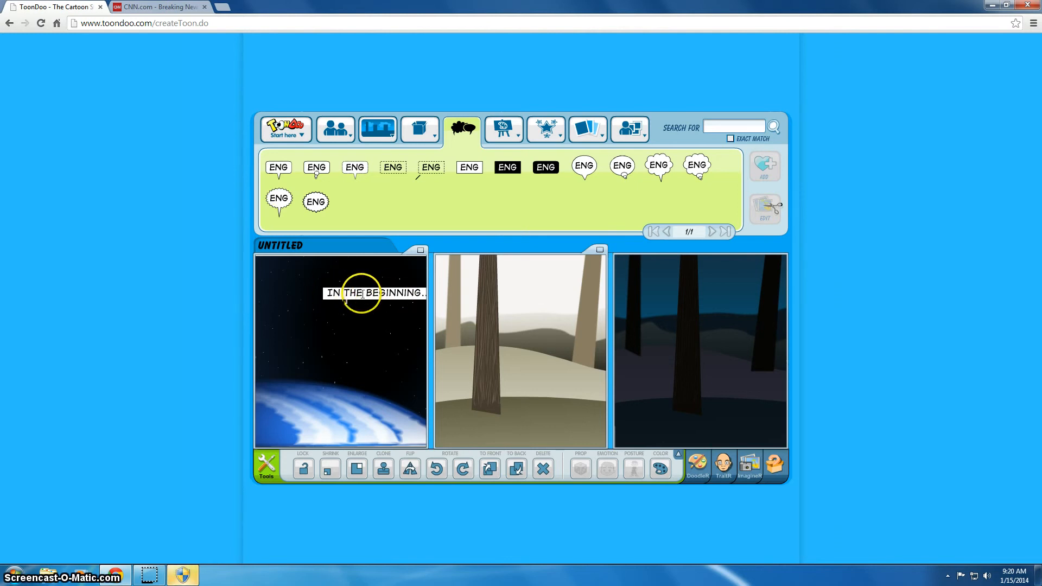
pyautogui.click(259, 367)
pyautogui.moveTo(357, 297); pyautogui.dragTo(300, 270)
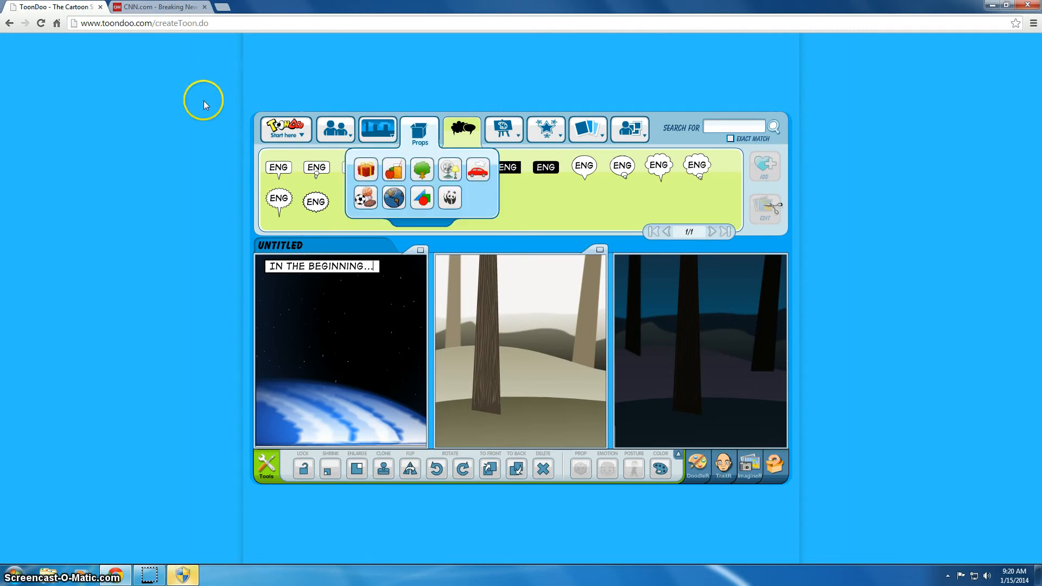
pyautogui.click(288, 130)
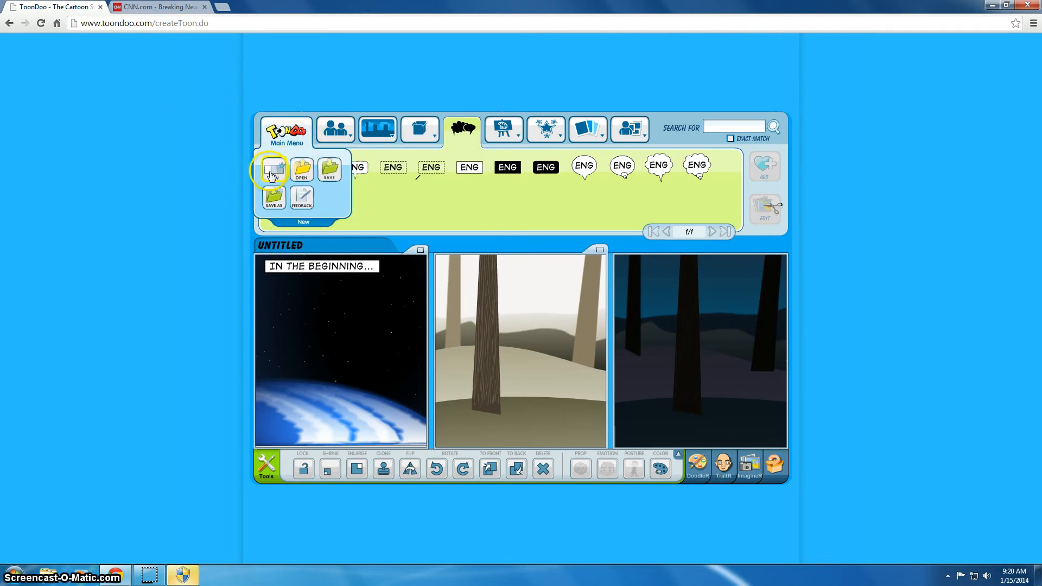
# Step: Save the comic titled 'Scene 1 amc' with Let others redoo unchecked, and publish it
pyautogui.click(328, 169)
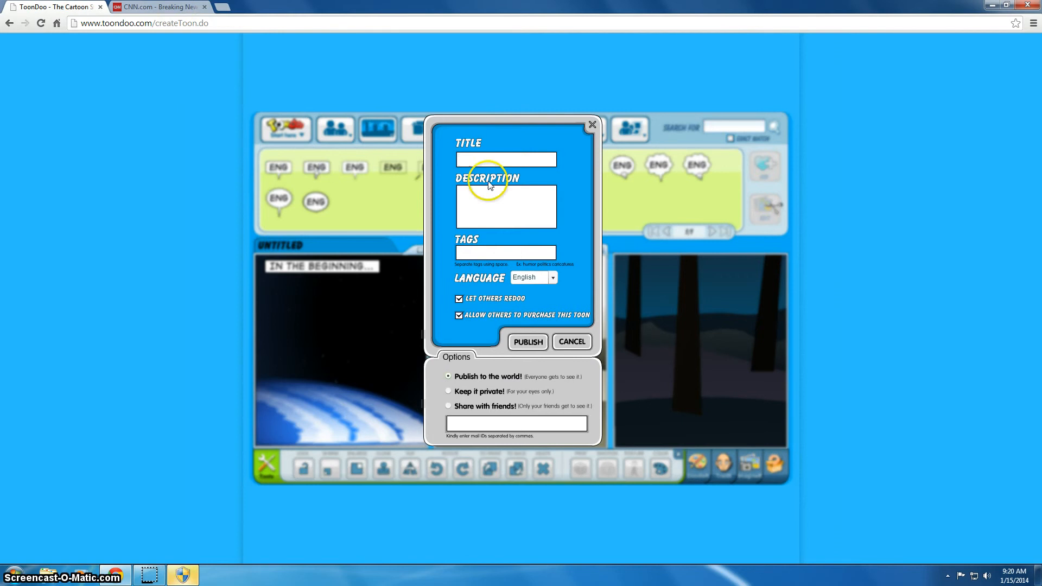
pyautogui.click(469, 155)
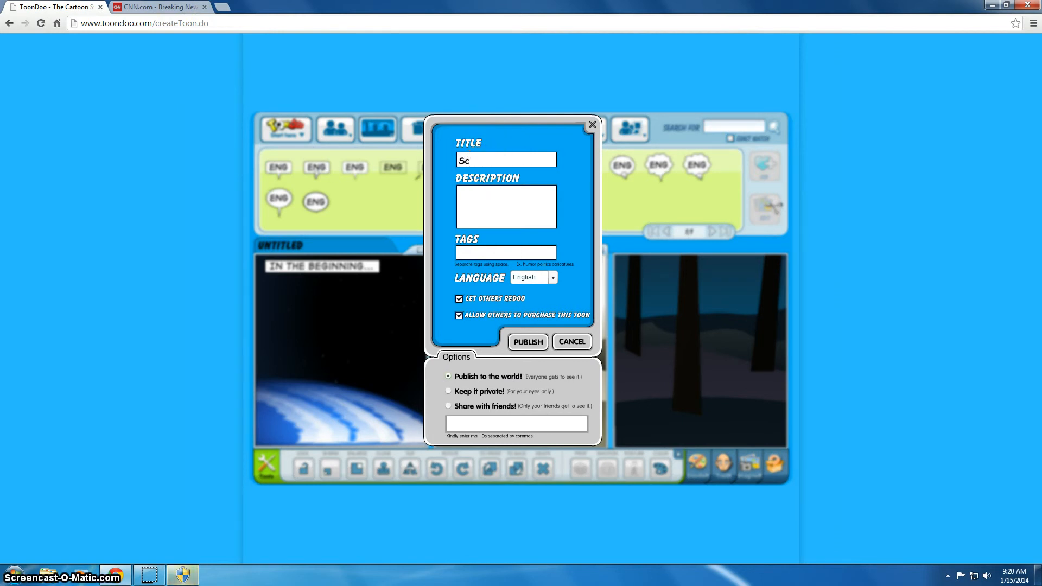
pyautogui.write('Scene 1 amc')
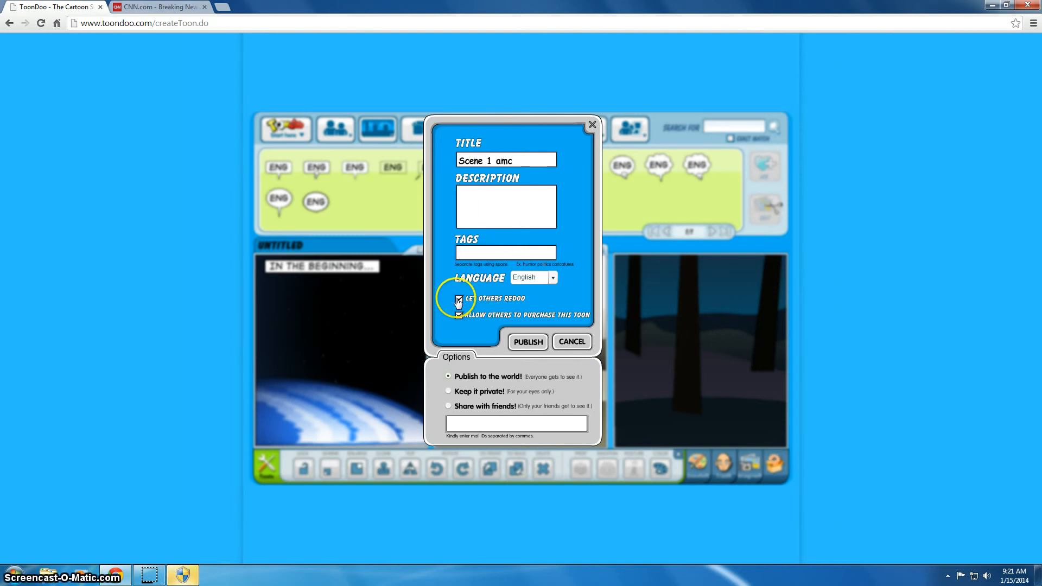
pyautogui.click(493, 302)
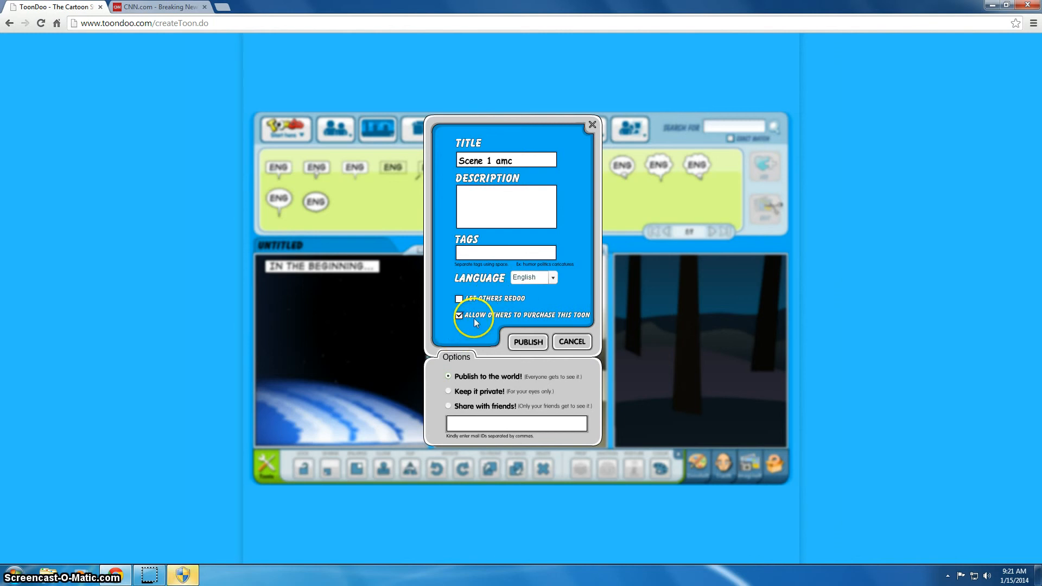
pyautogui.click(459, 316)
pyautogui.click(527, 342)
pyautogui.click(521, 341)
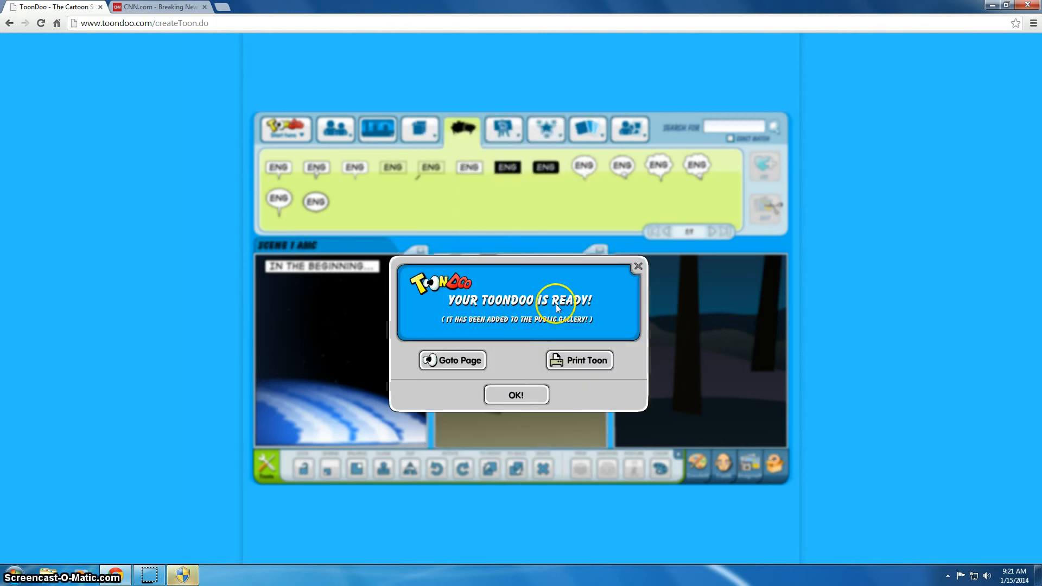
pyautogui.click(453, 374)
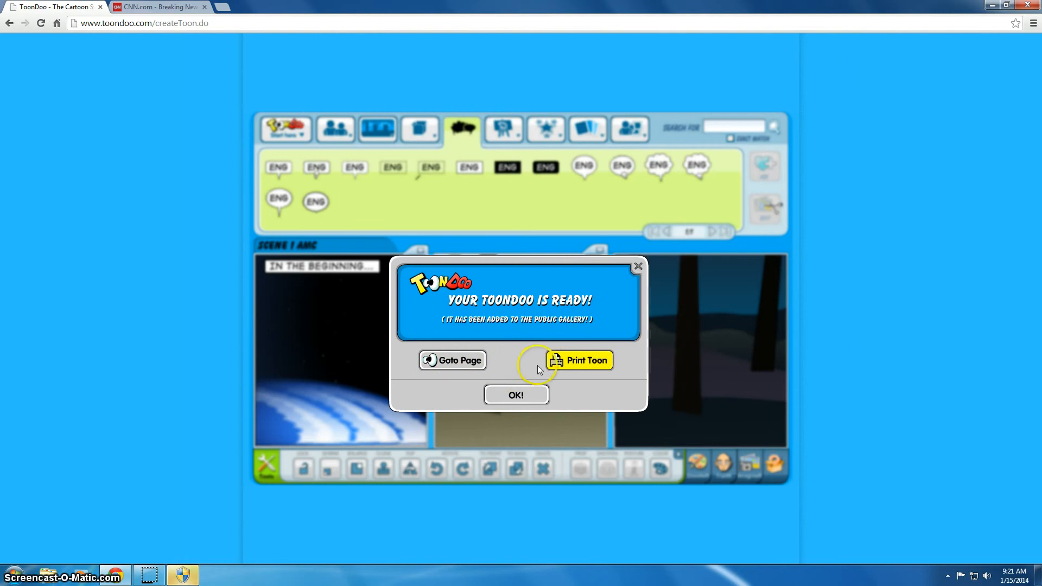
pyautogui.click(449, 365)
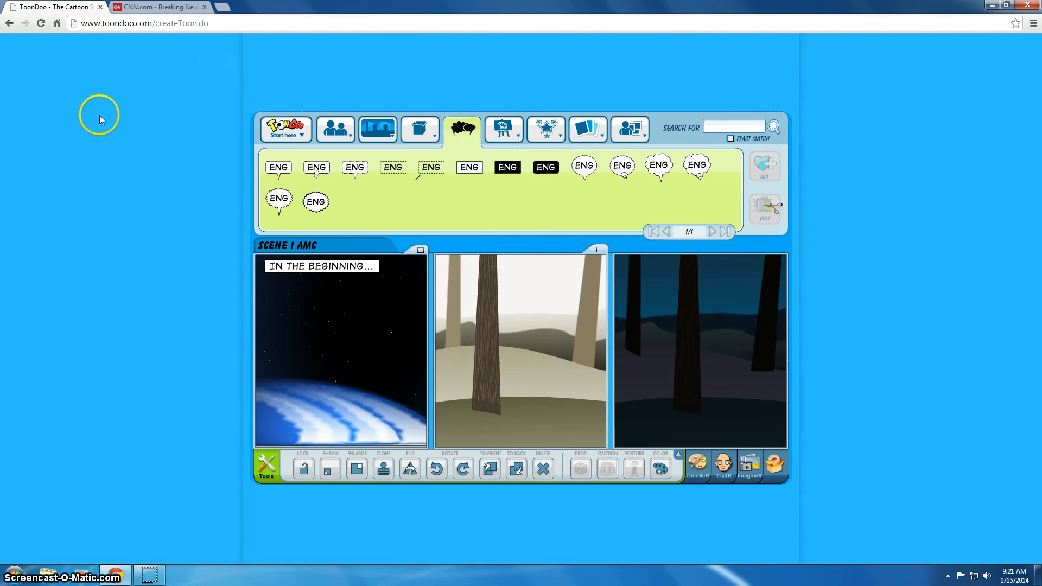
pyautogui.moveTo(288, 132)
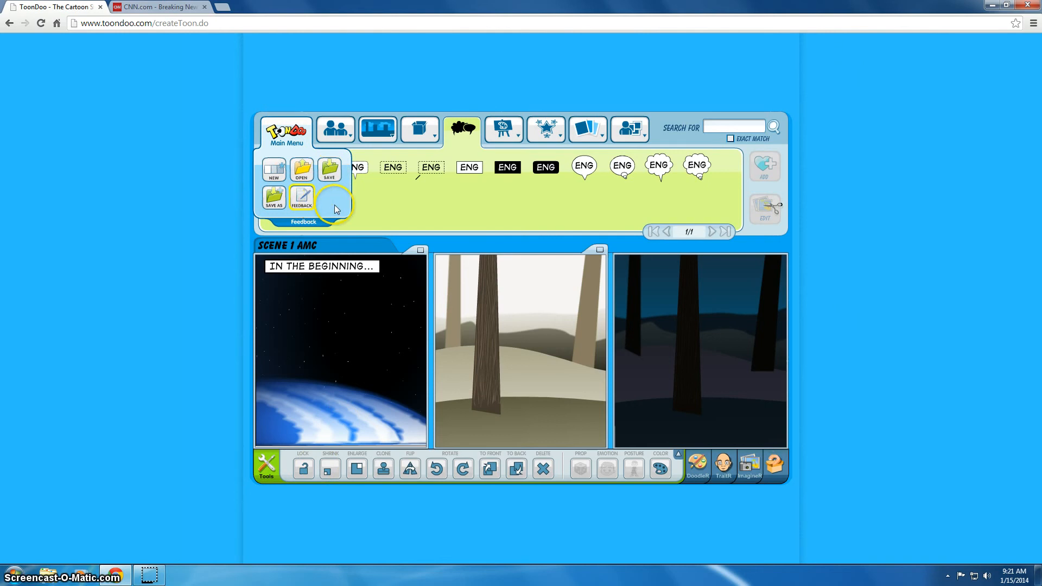
# Step: Republish the toon under the same 'Scene 1 amc' title and close the confirmation
pyautogui.click(329, 167)
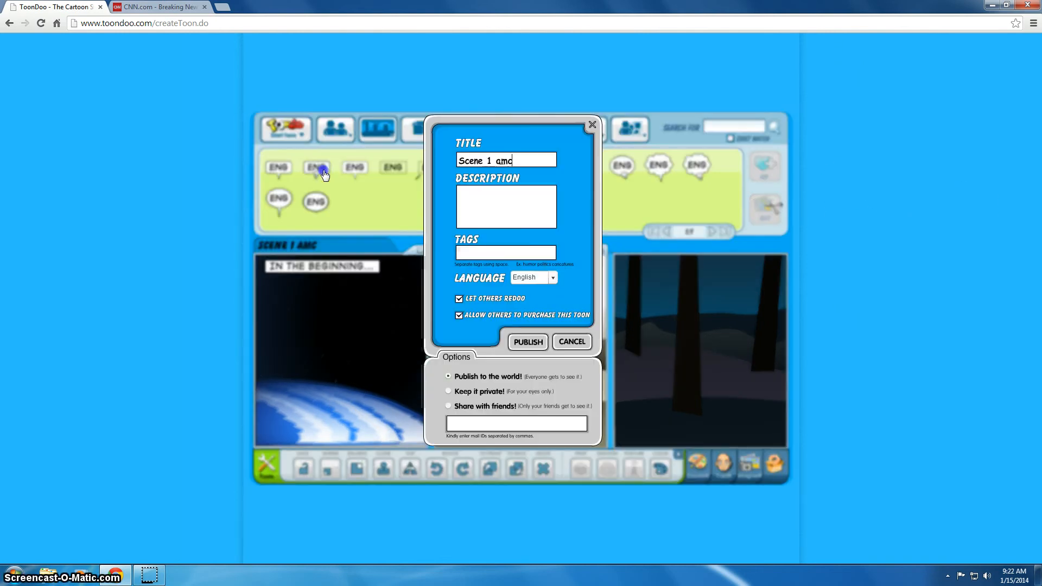
pyautogui.click(527, 342)
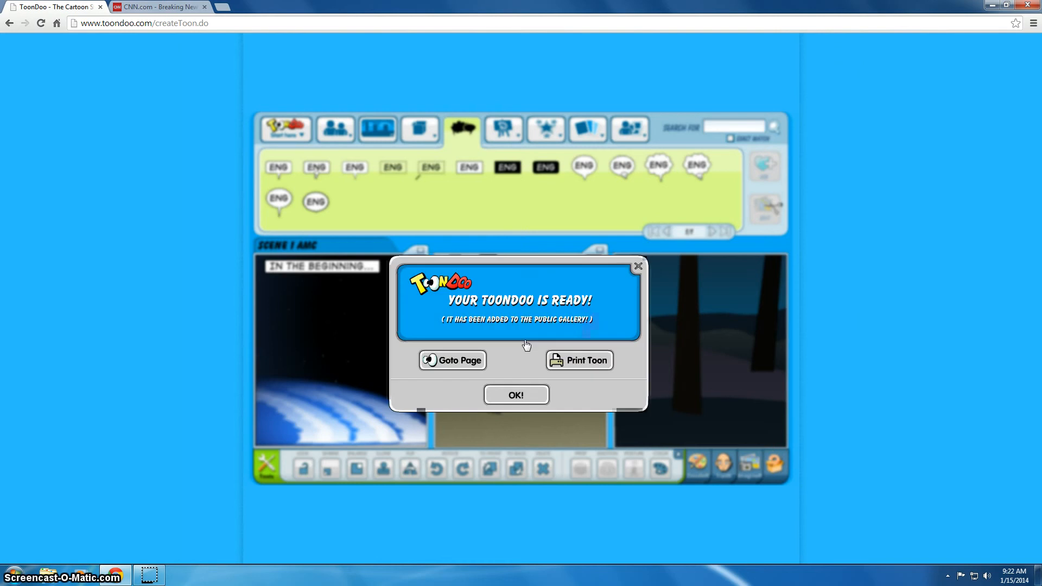
pyautogui.click(462, 359)
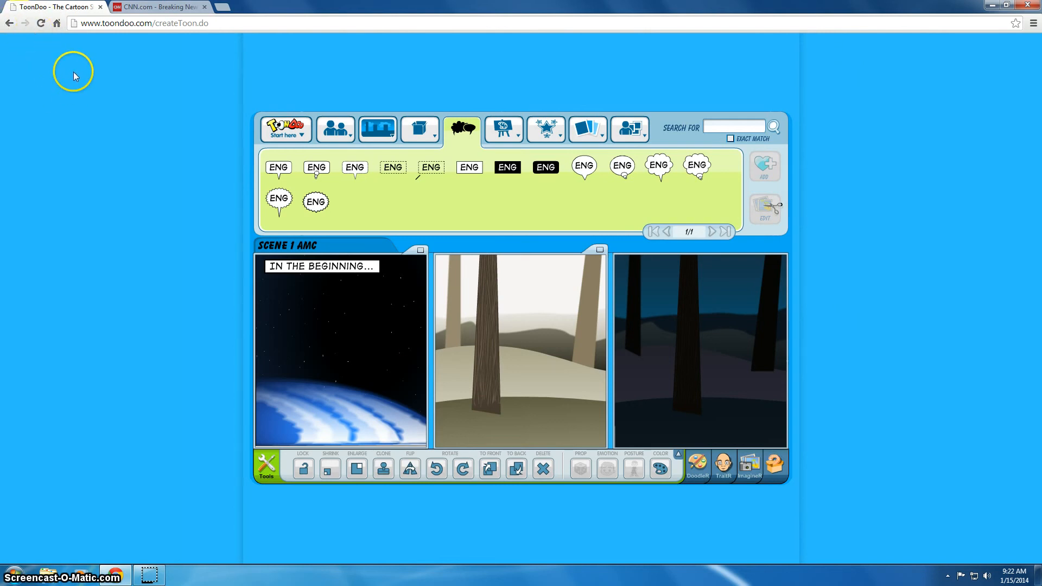
pyautogui.click(158, 7)
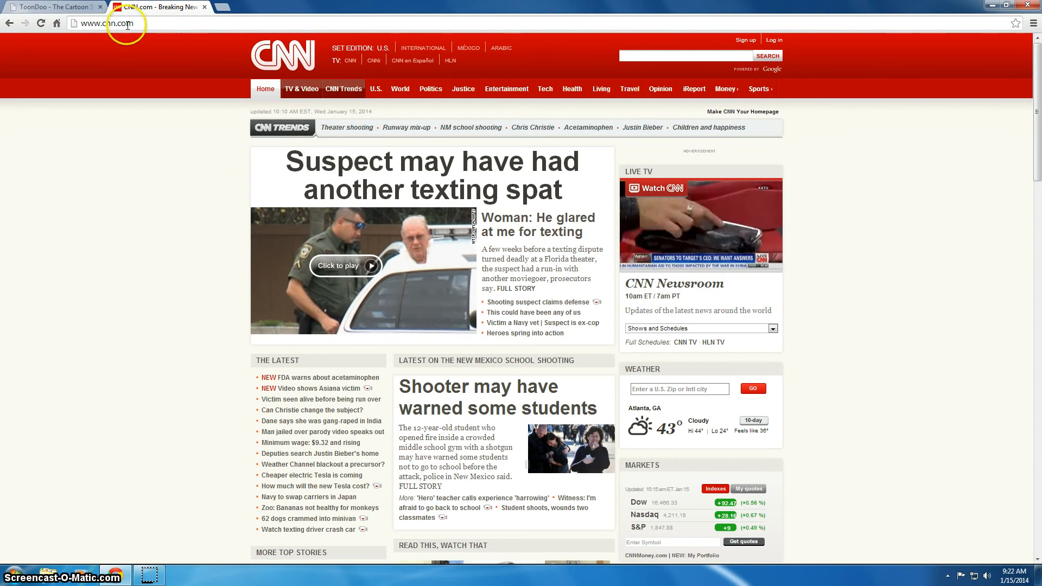
pyautogui.click(42, 24)
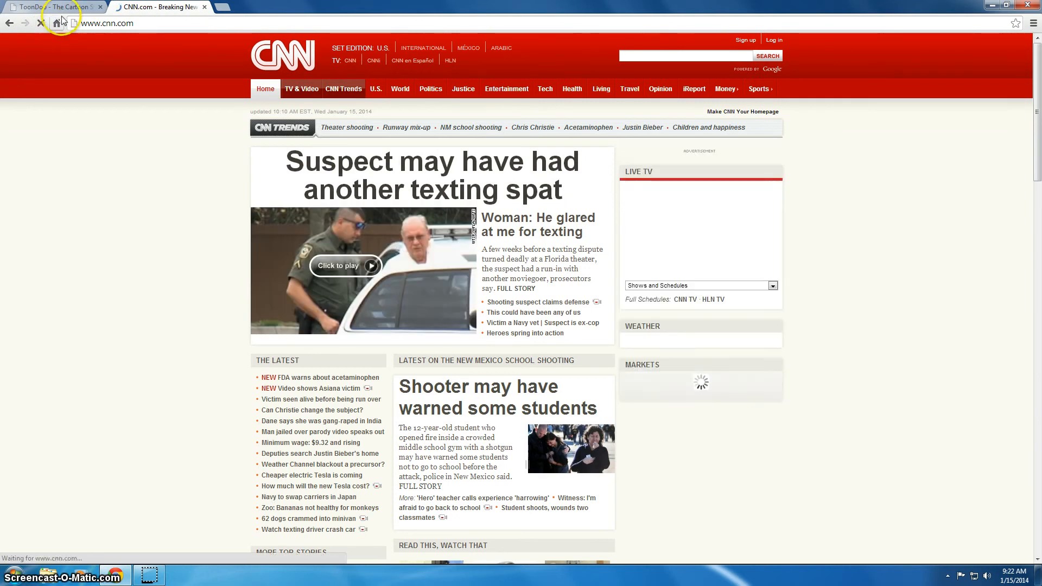
pyautogui.click(64, 6)
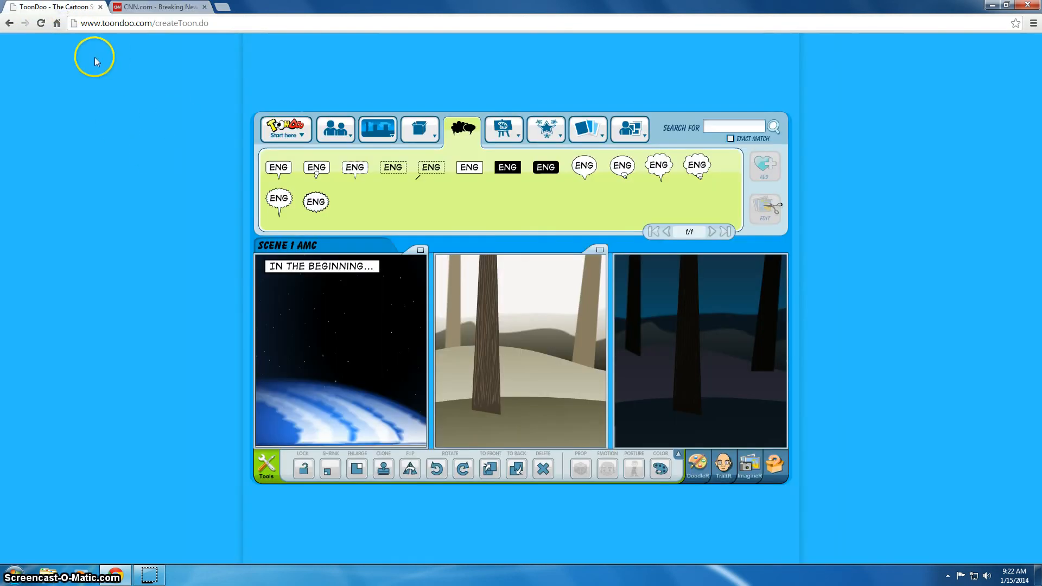
pyautogui.click(302, 132)
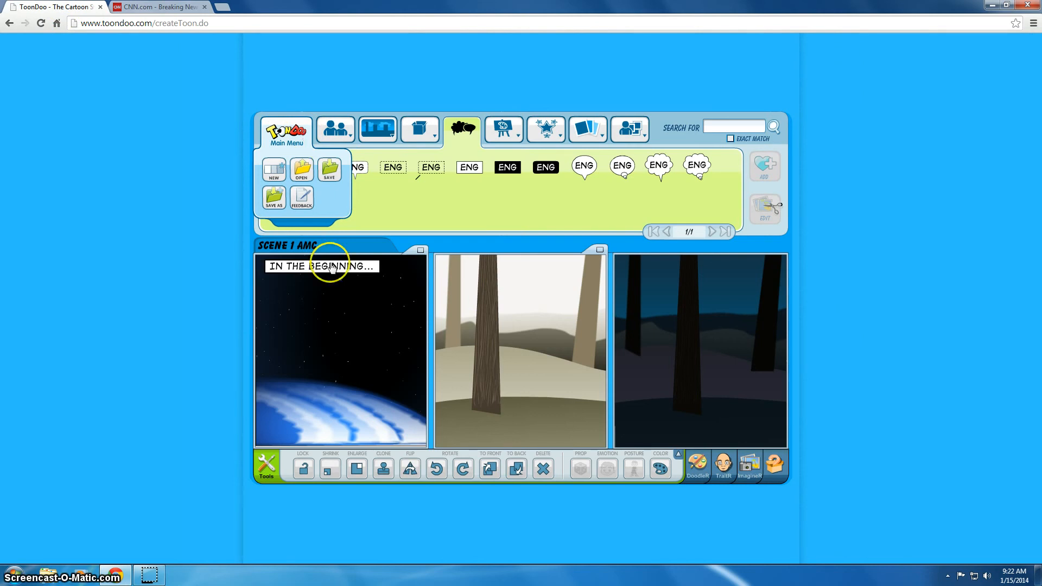
# Step: Leave the comic editor without saving and bring up the My ToonDoos list of saved toons
pyautogui.click(10, 23)
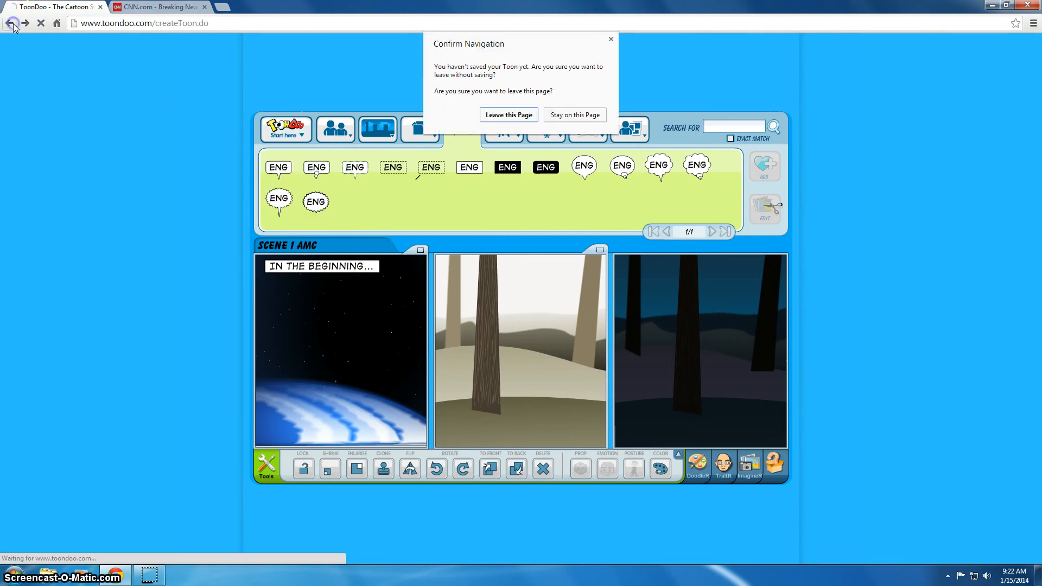
pyautogui.click(505, 115)
pyautogui.moveTo(295, 110)
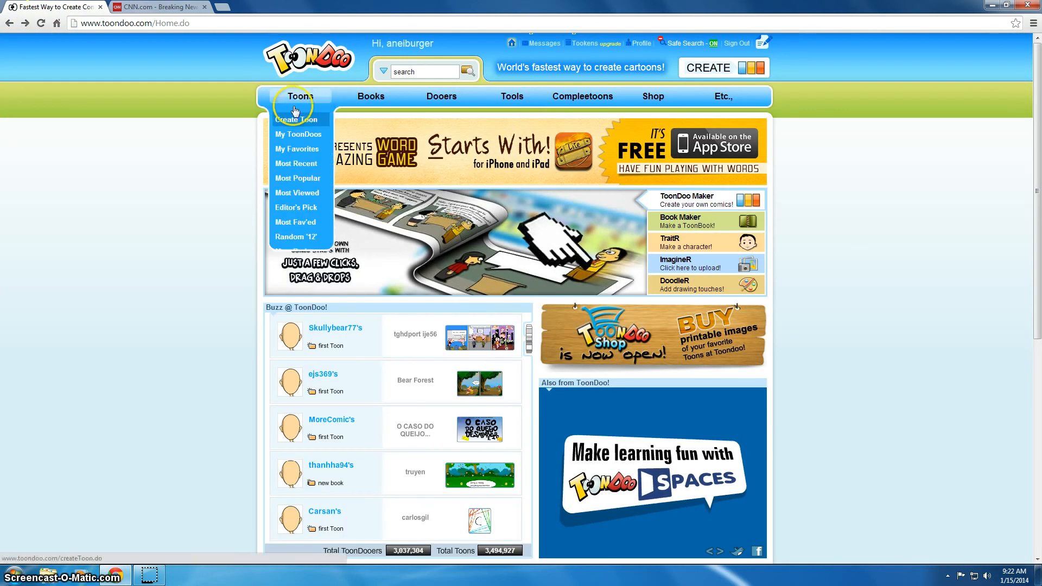
pyautogui.click(294, 135)
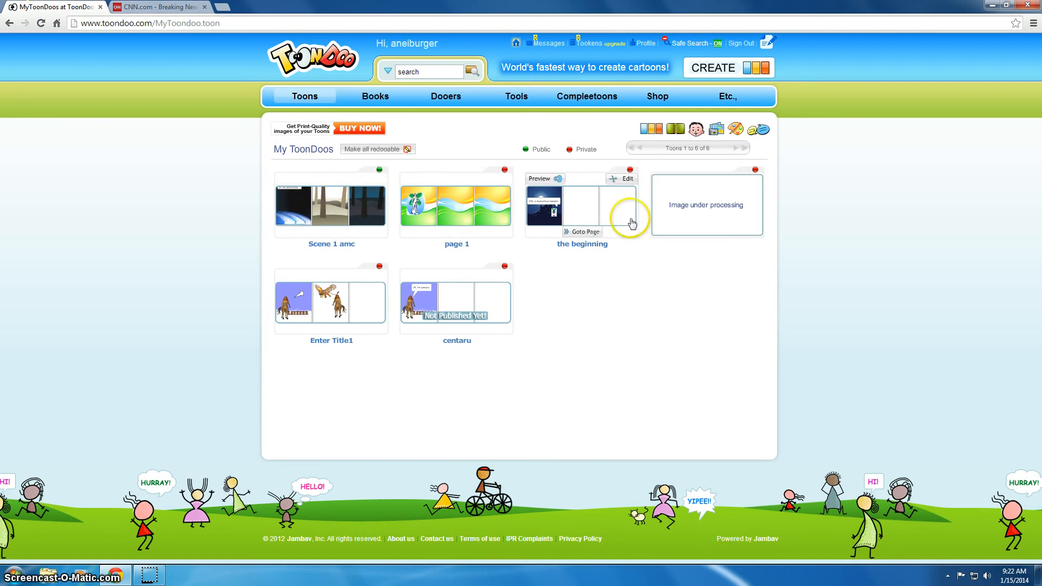
# Step: Launch the Book Maker through the Books menu's Create Book option
pyautogui.moveTo(323, 320)
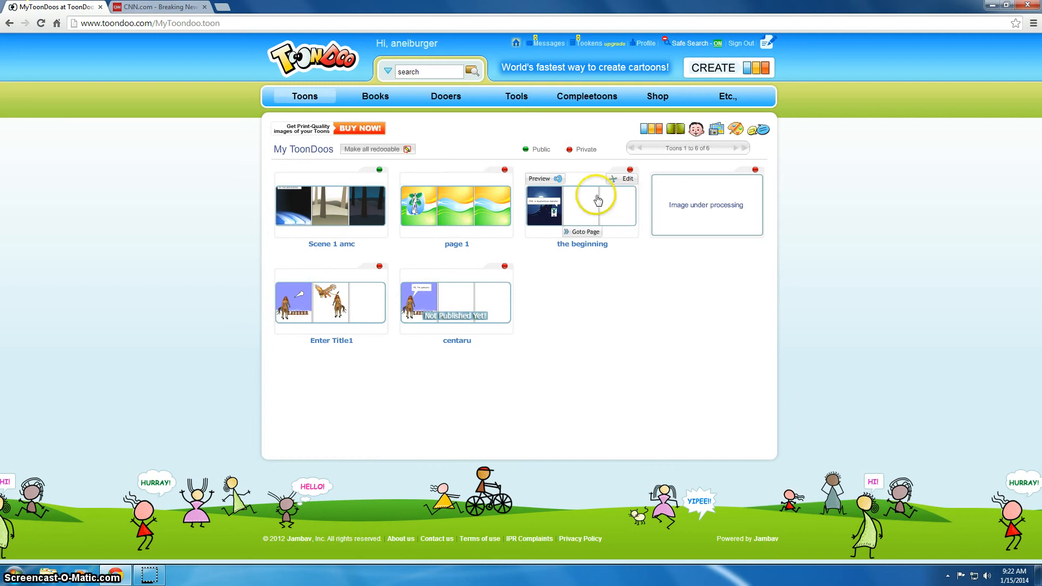
pyautogui.moveTo(376, 100)
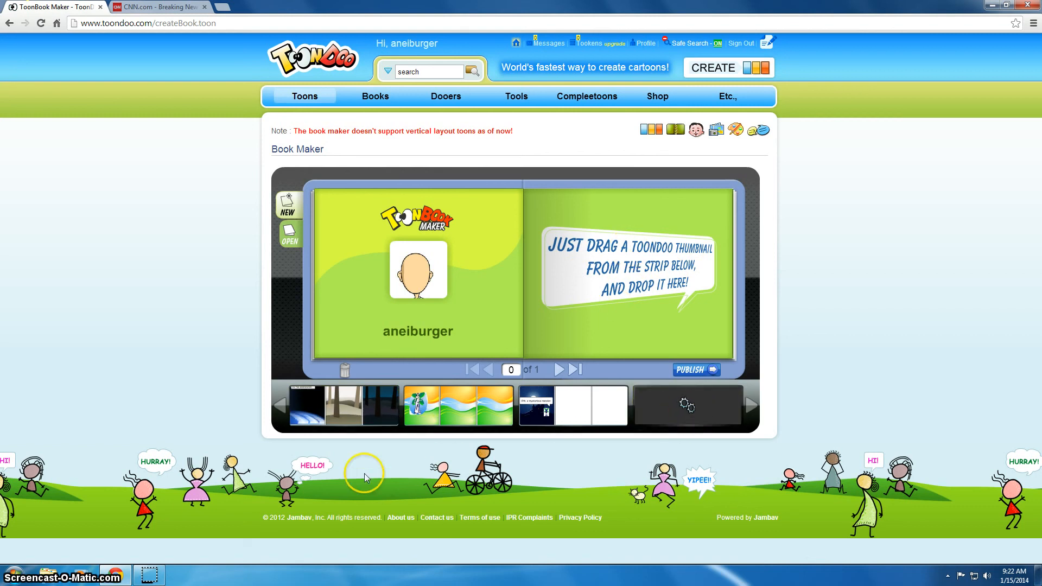
# Step: Add the Scene 1 amc and page 1 toons to the book as its pages
pyautogui.moveTo(342, 407); pyautogui.dragTo(520, 278)
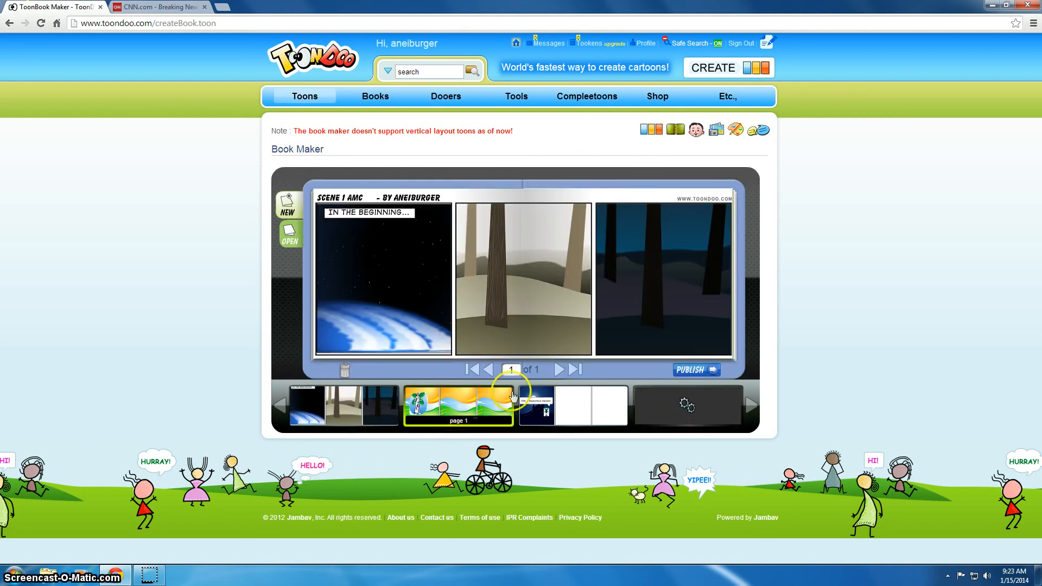
pyautogui.click(558, 371)
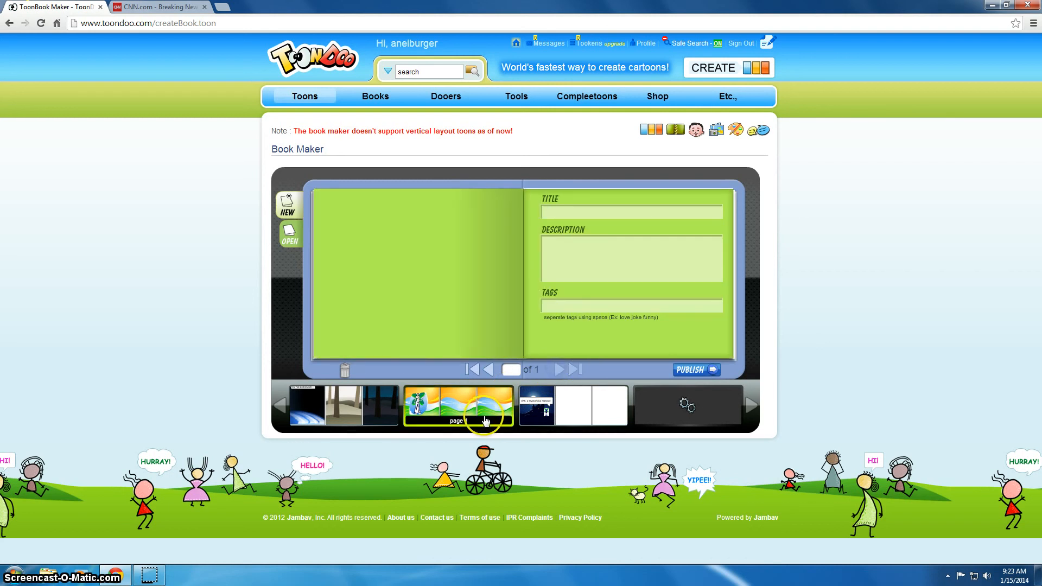
pyautogui.click(482, 372)
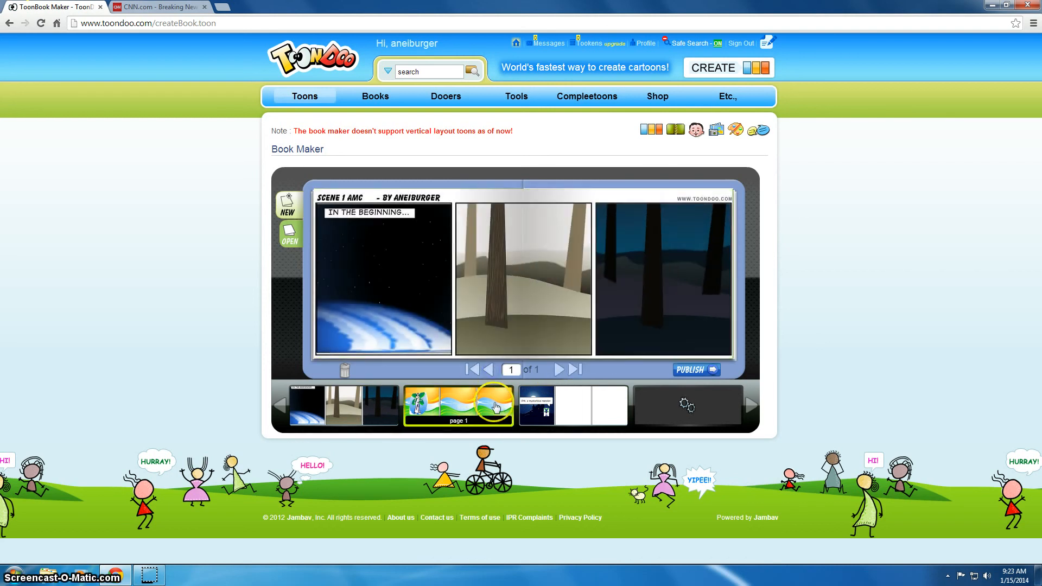
pyautogui.moveTo(459, 404); pyautogui.dragTo(728, 295)
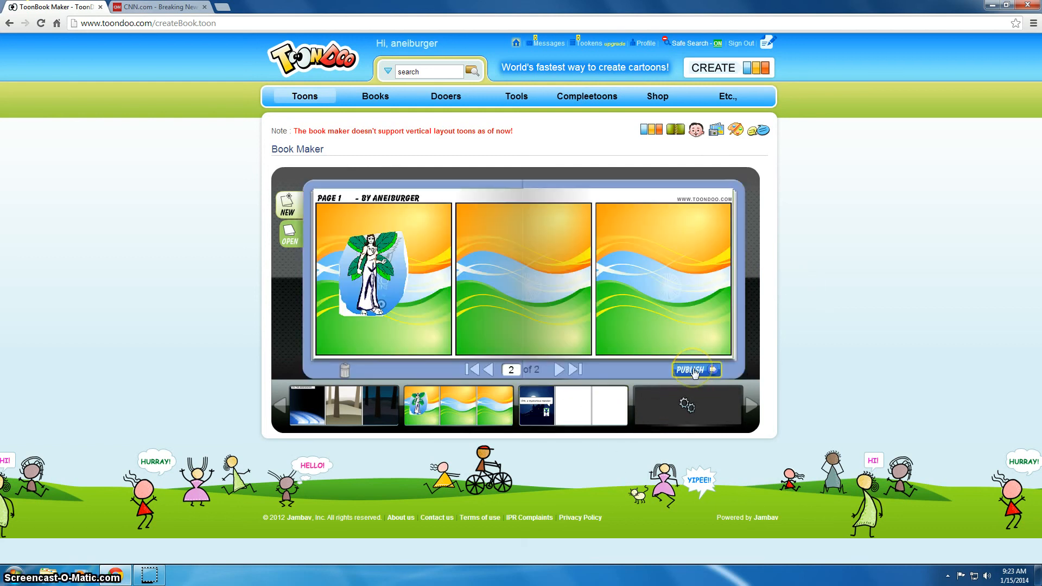
# Step: Title the book SAMPLE BOOK and publish it
pyautogui.click(695, 372)
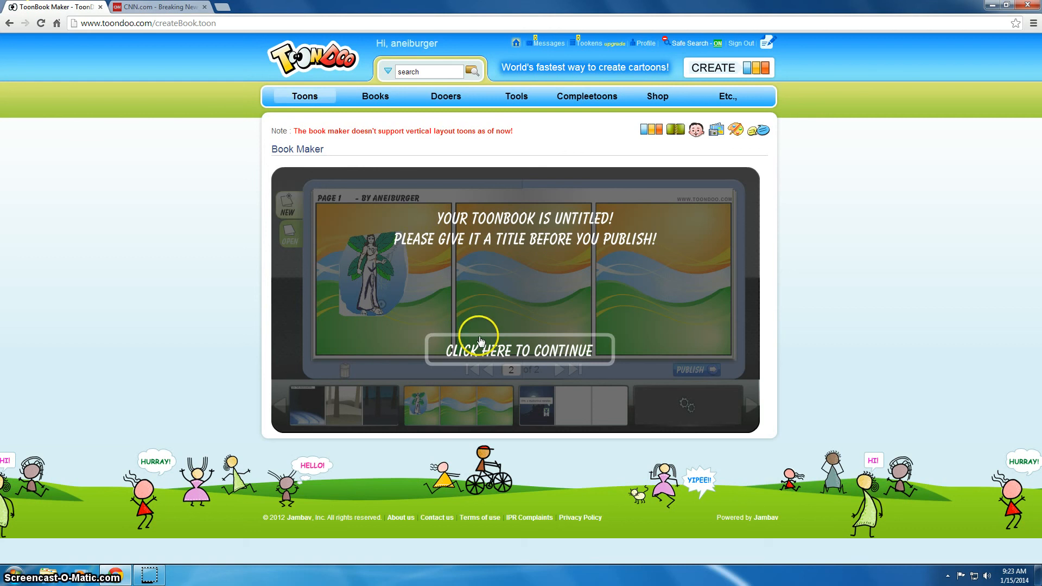
pyautogui.click(506, 346)
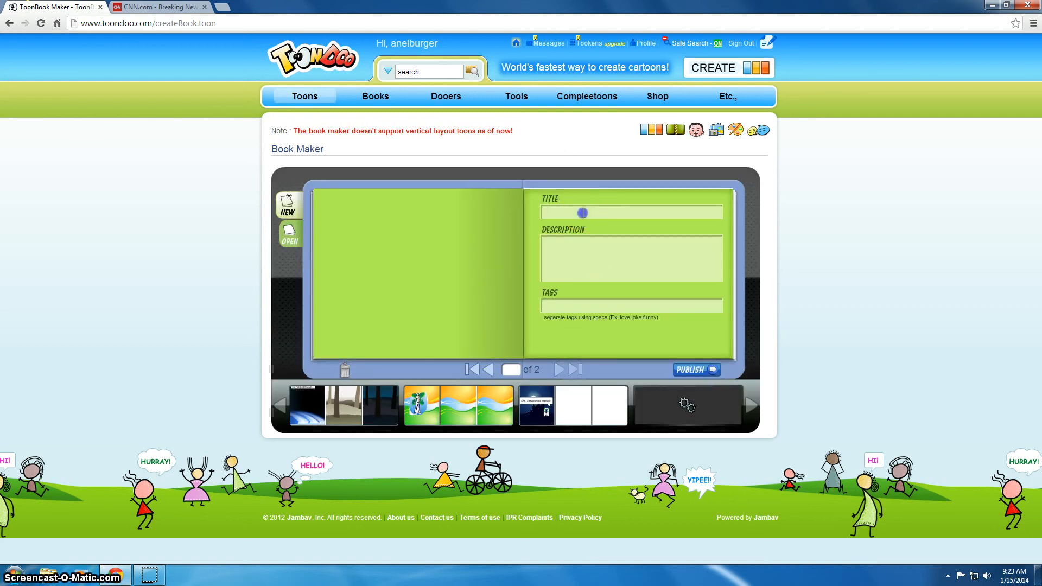
pyautogui.write('SAMPLE BOOK')
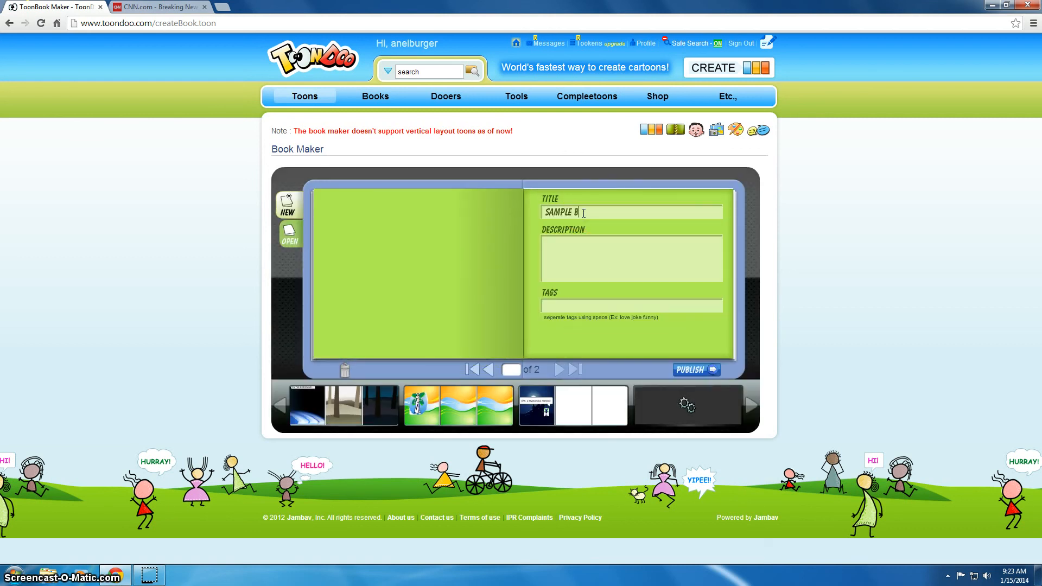
pyautogui.click(699, 369)
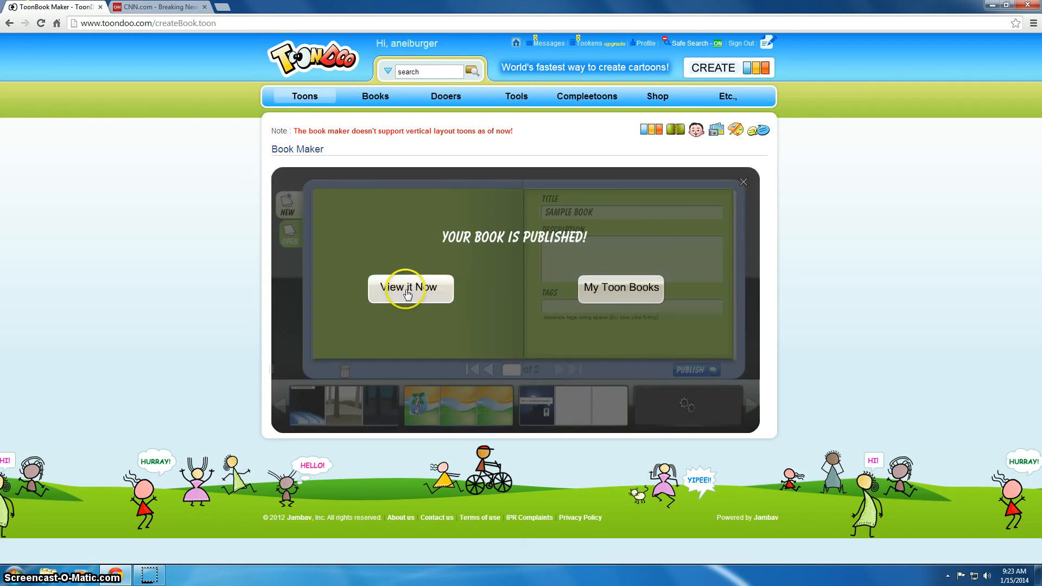
# Step: View the newly published Sample Book, then go to the My ToonBooks list
pyautogui.click(434, 289)
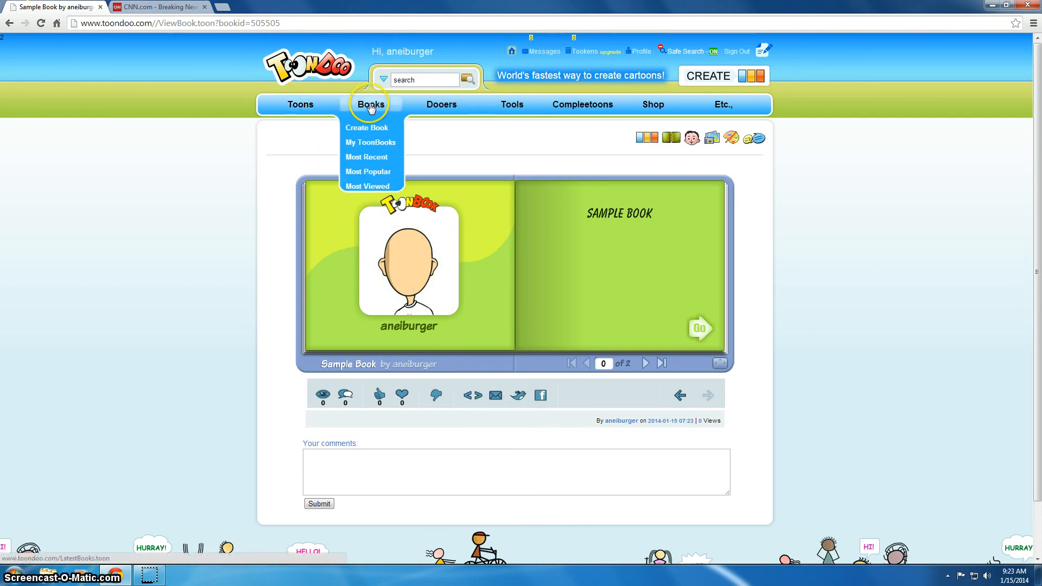
pyautogui.click(372, 144)
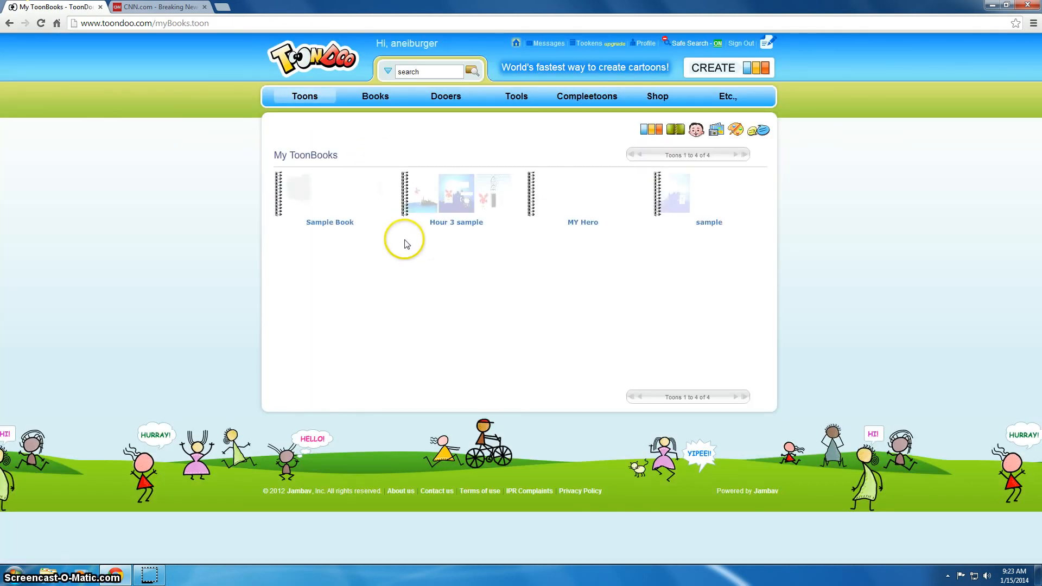
# Step: Go to Sample Book's page, select its web address, and bring up the email-sharing form
pyautogui.moveTo(320, 191)
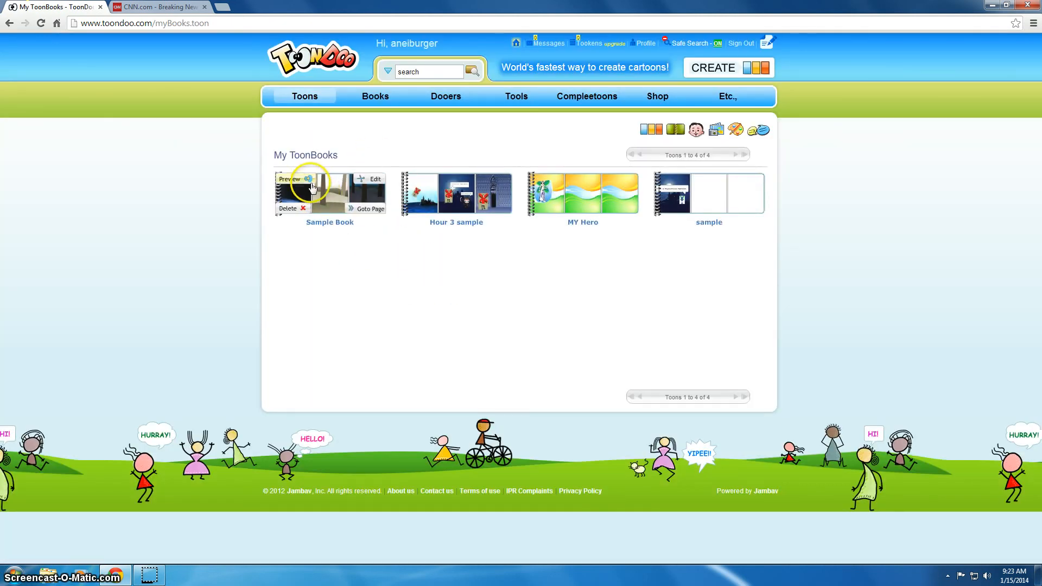
pyautogui.click(363, 208)
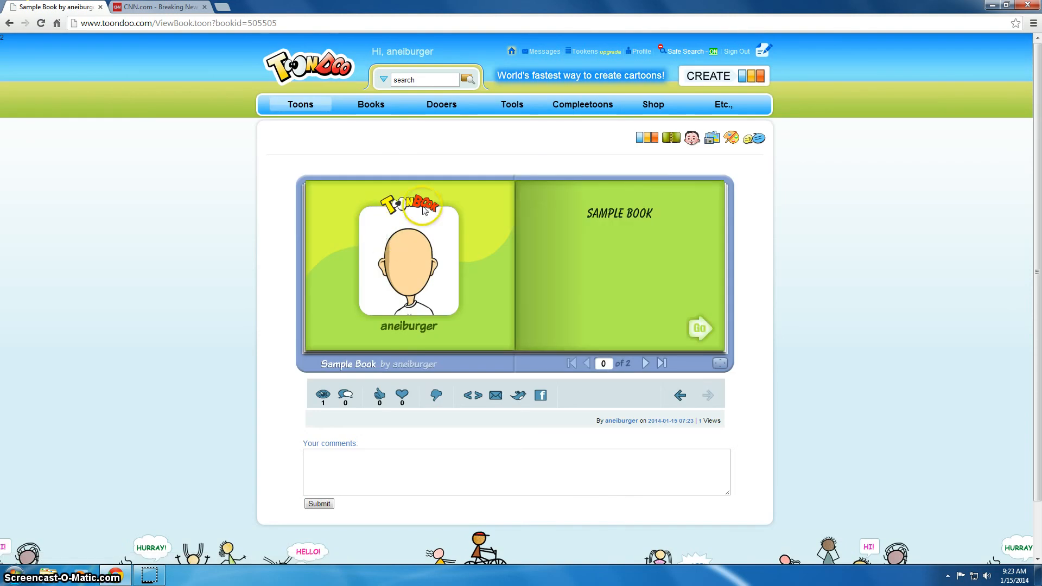
pyautogui.click(216, 23)
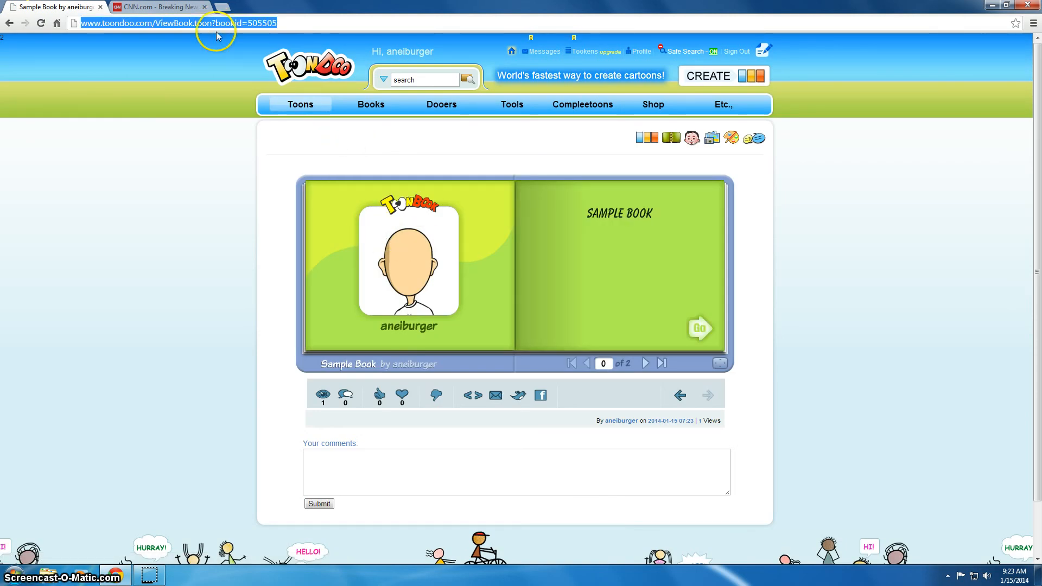
pyautogui.click(497, 397)
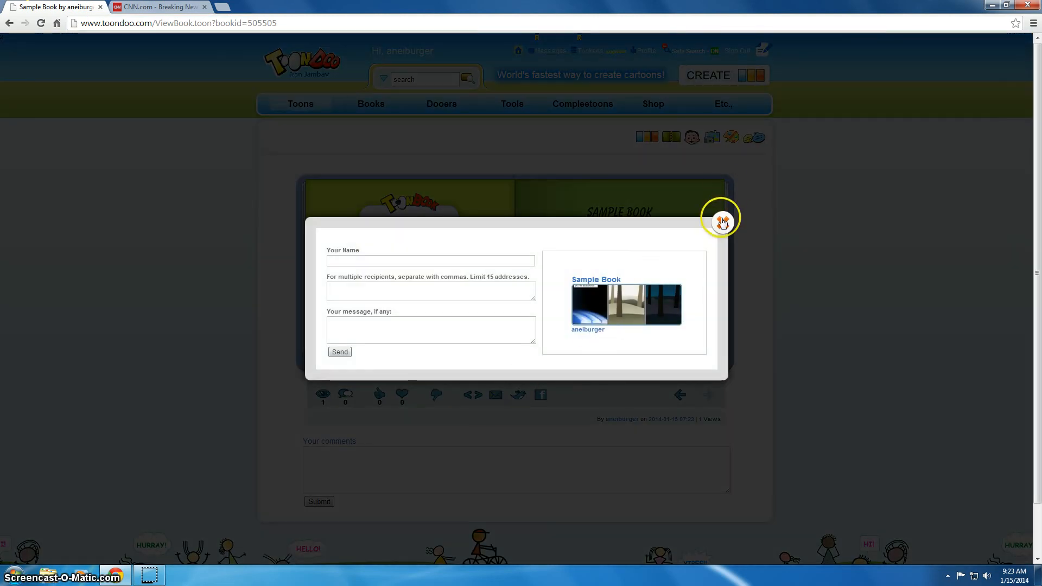
# Step: Enter the sender's name, a recipient e-mail address and a short message, then close the form
pyautogui.click(367, 260)
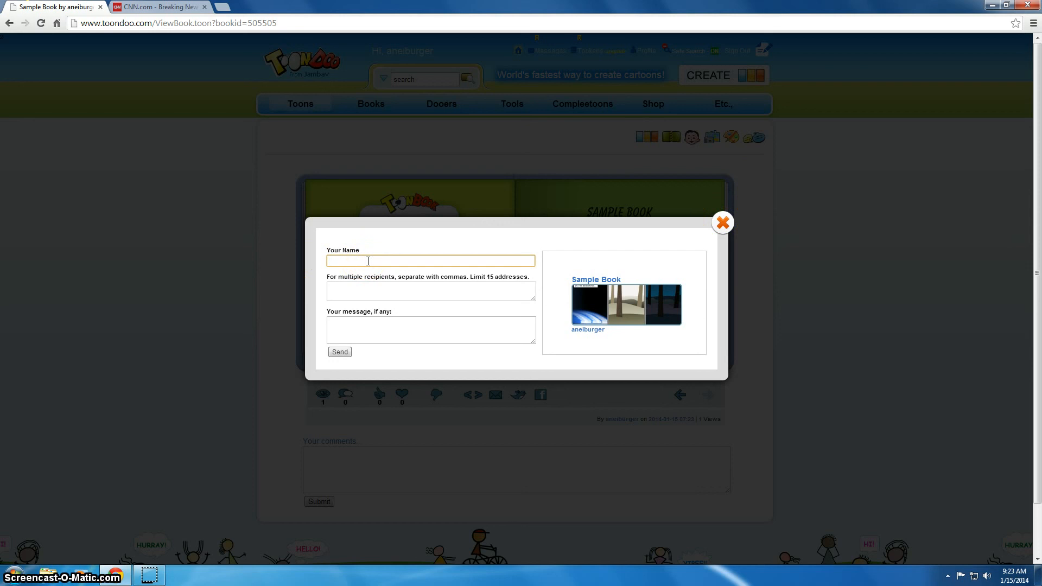
pyautogui.write('Mrs')
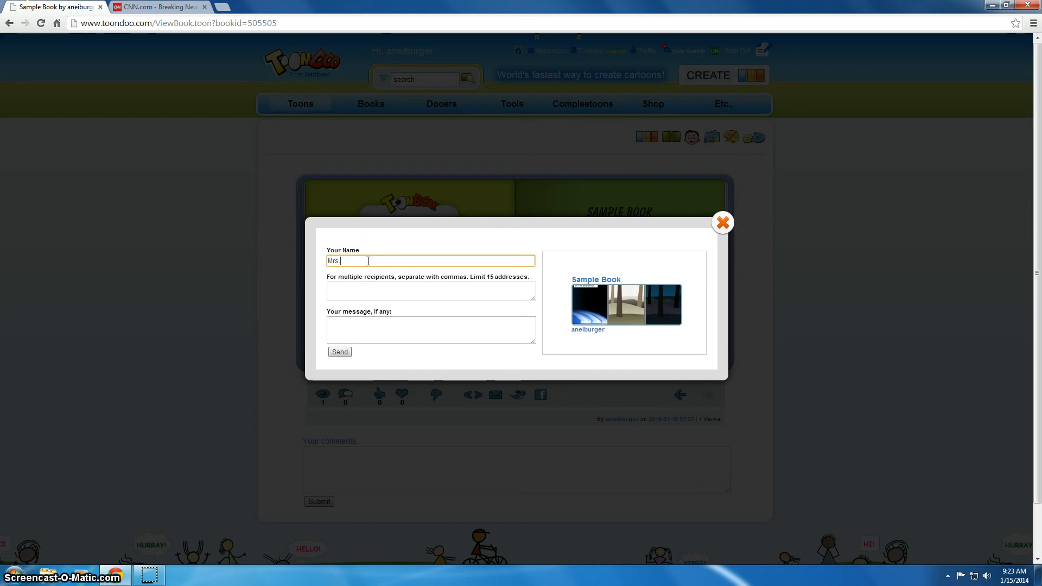
pyautogui.write('. Cornelius')
pyautogui.press('Tab')
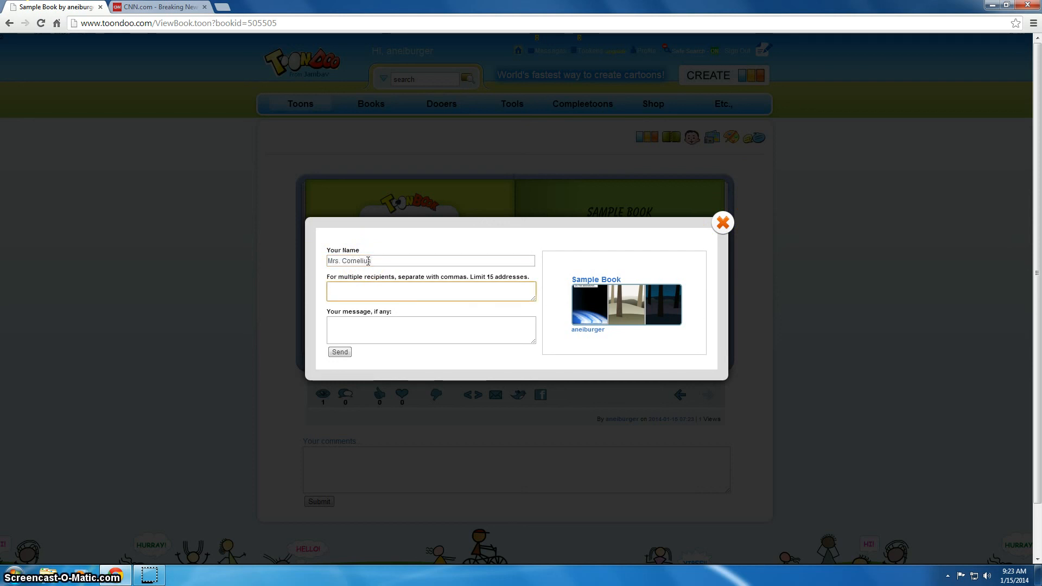
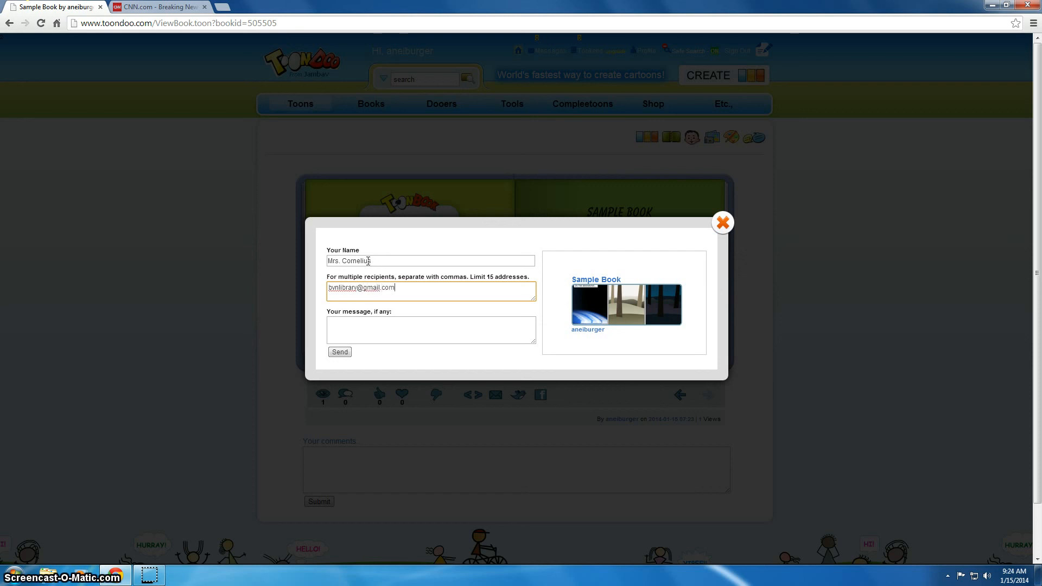
pyautogui.press('Tab')
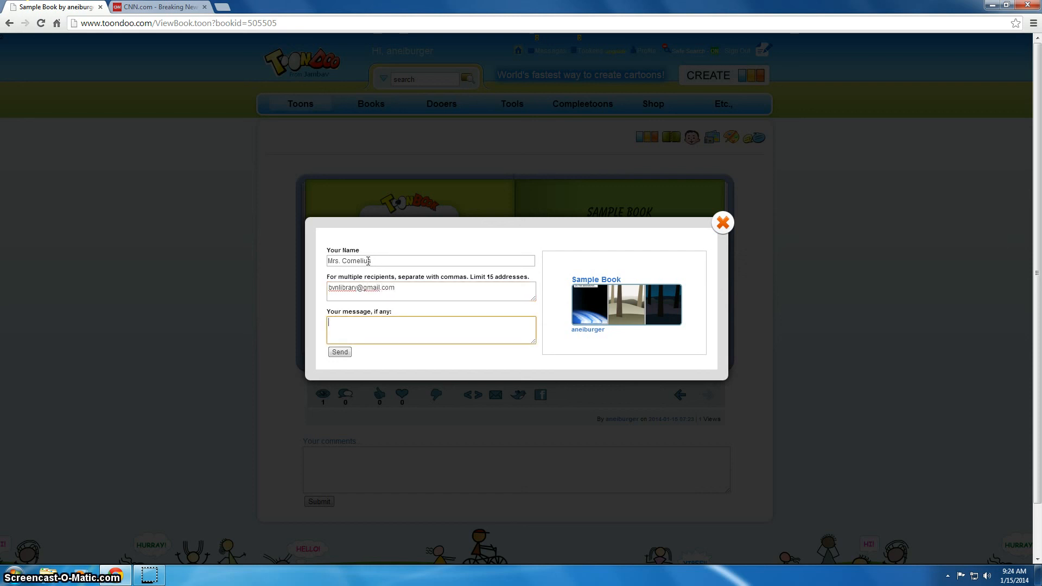
pyautogui.write('Abby and Terri')
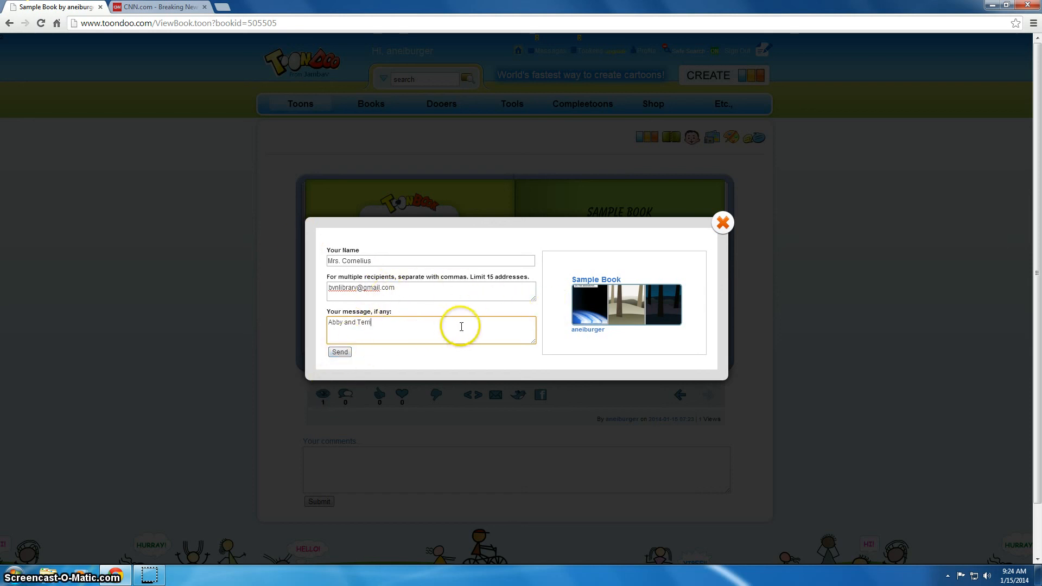
pyautogui.click(723, 224)
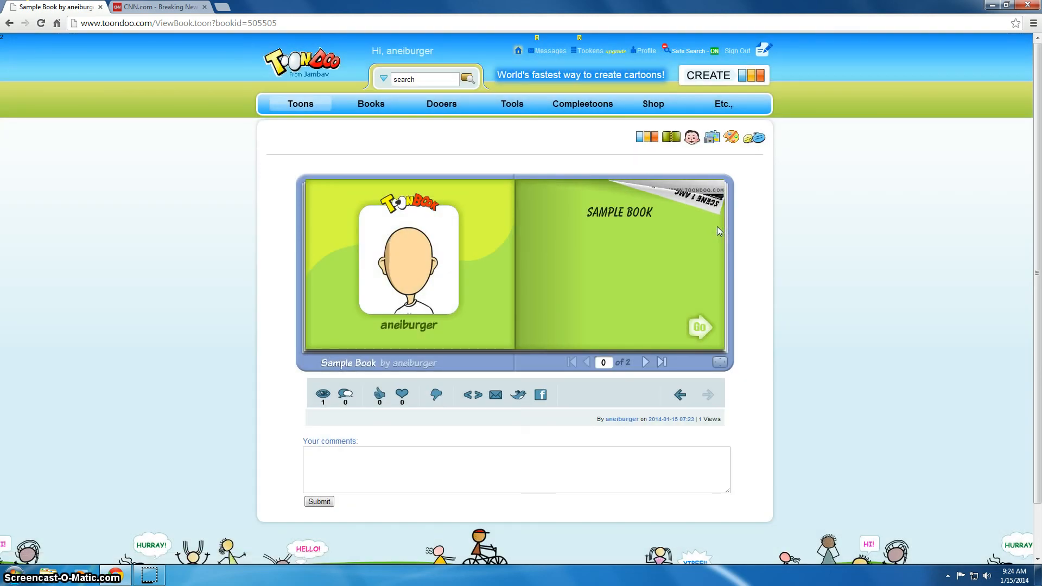